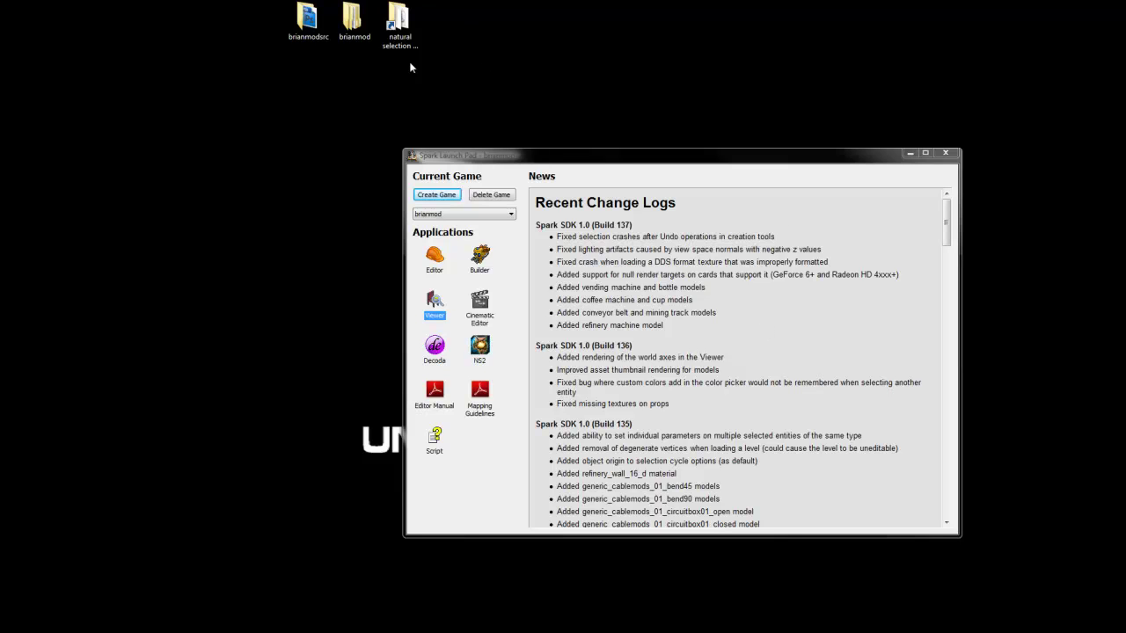
Move the natural selection shortcut to the far right of the desktop.
{"action": "left_click", "coordinate": [308, 26]}
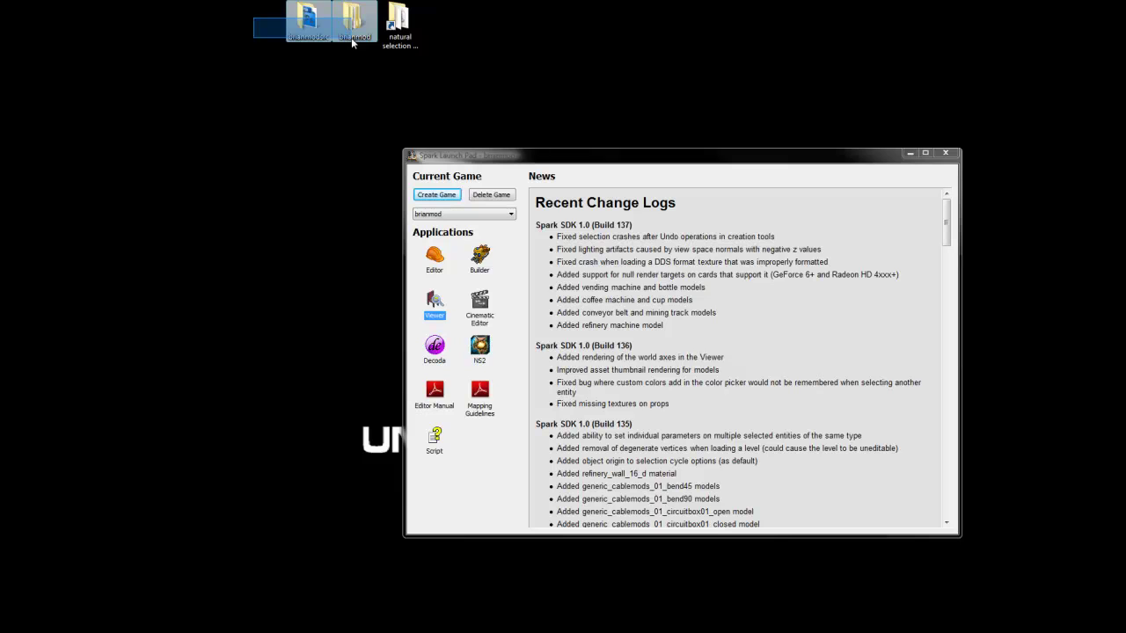
{"action": "left_click", "coordinate": [268, 37]}
{"action": "left_click", "coordinate": [317, 32]}
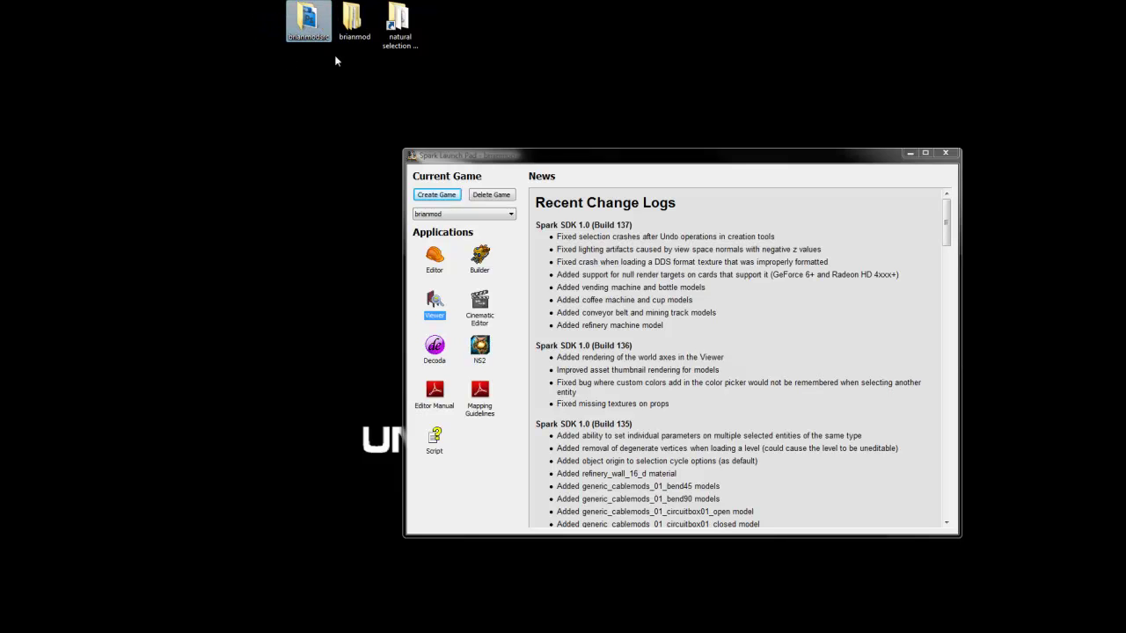
{"action": "left_click", "coordinate": [351, 25]}
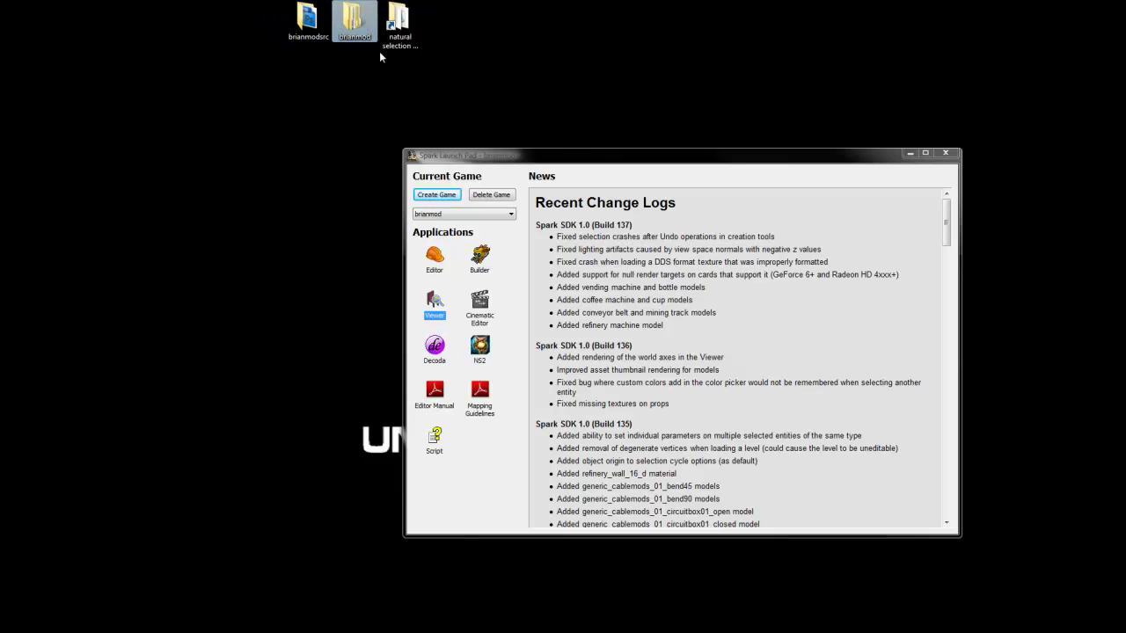
{"action": "left_click_drag", "start_coordinate": [398, 25], "coordinate": [818, 42]}
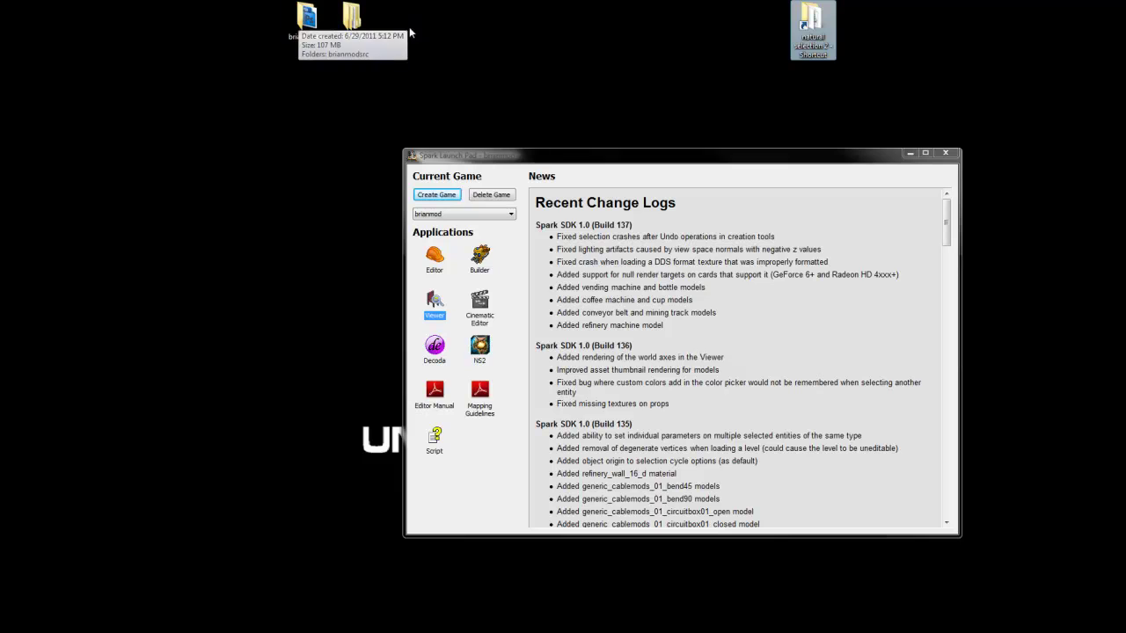
Shift the brianmod folder icon a little right of brianmodsrc.
{"action": "left_click_drag", "start_coordinate": [351, 18], "coordinate": [406, 22]}
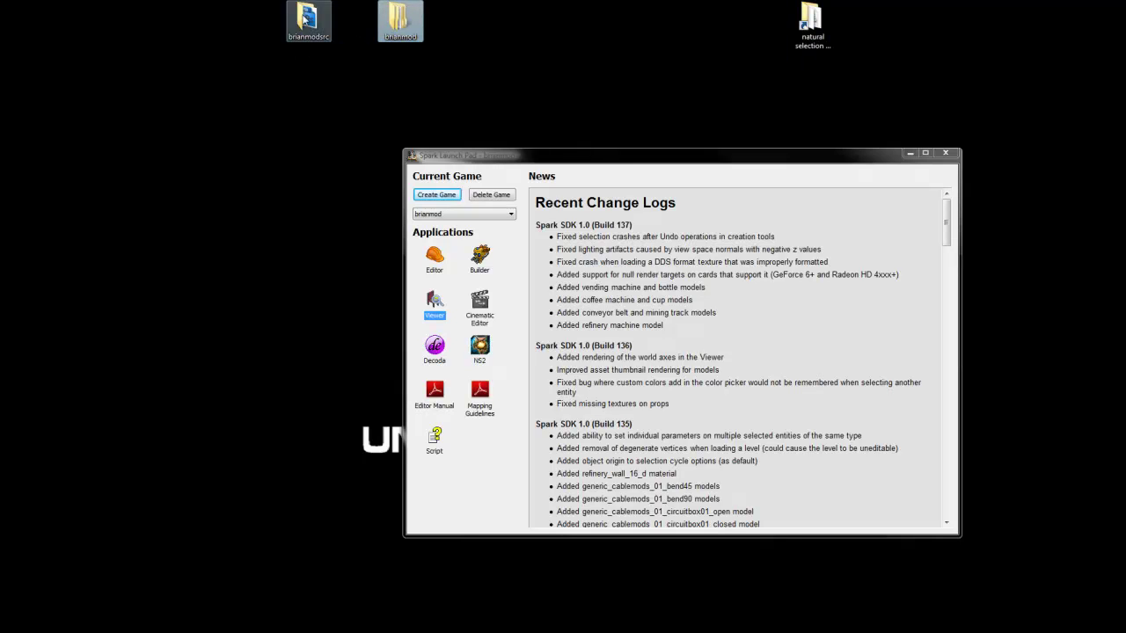
{"action": "left_click", "coordinate": [305, 17]}
{"action": "left_click", "coordinate": [407, 19]}
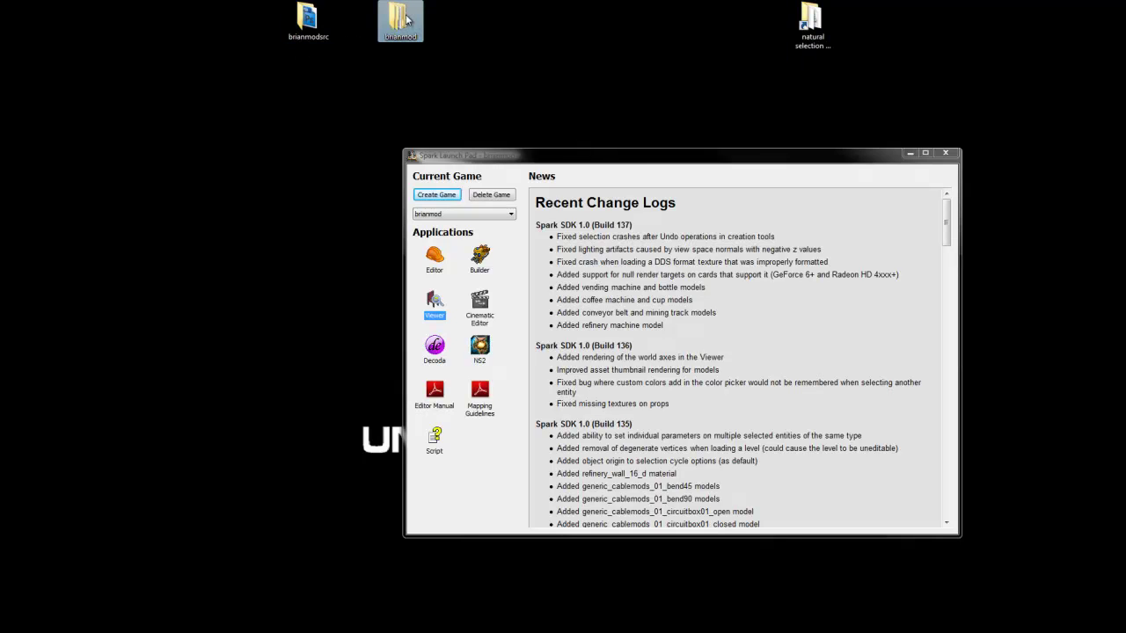
{"action": "left_click", "coordinate": [312, 19]}
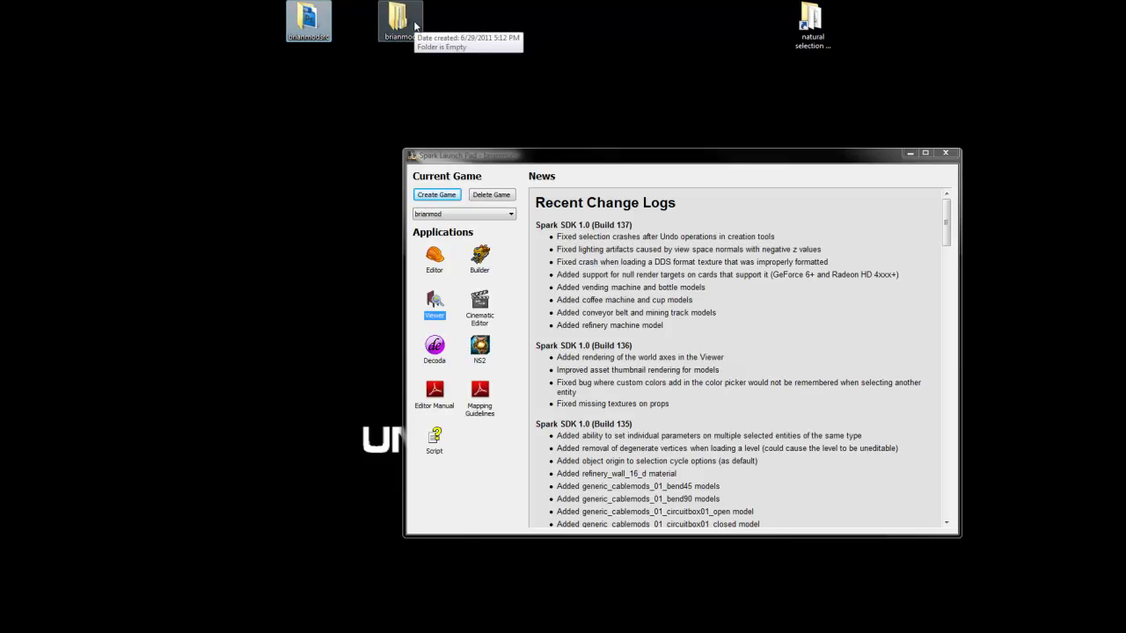
{"action": "left_click", "coordinate": [353, 22]}
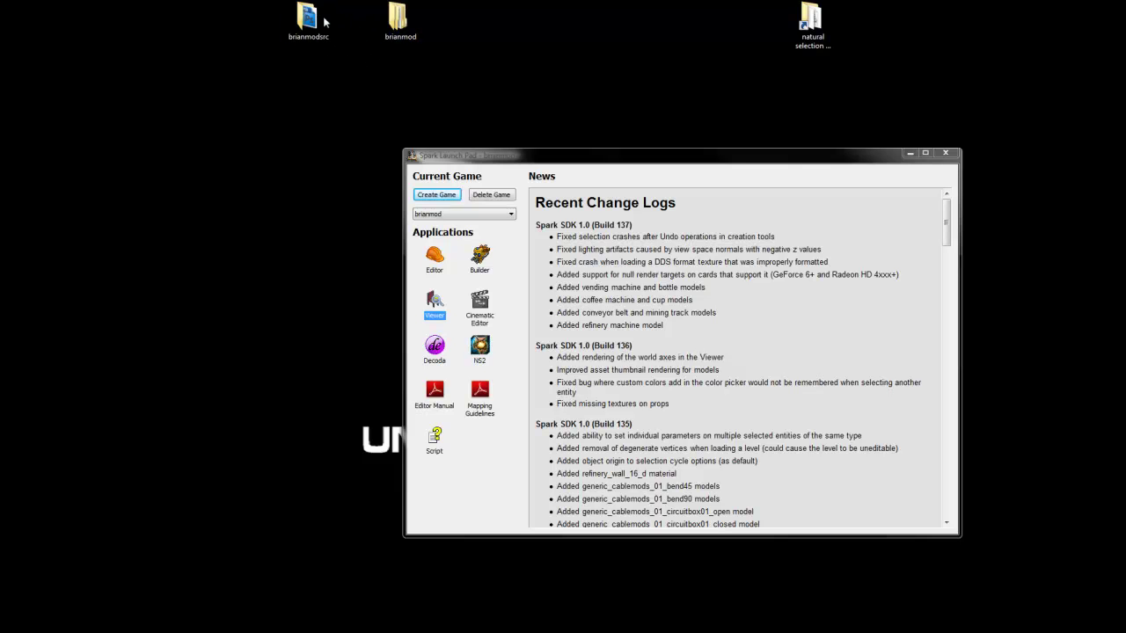
Browse to brianmodsrc\modelsrc showing the alien folder, and open the brianmod folder alongside.
{"action": "double_click", "coordinate": [310, 18]}
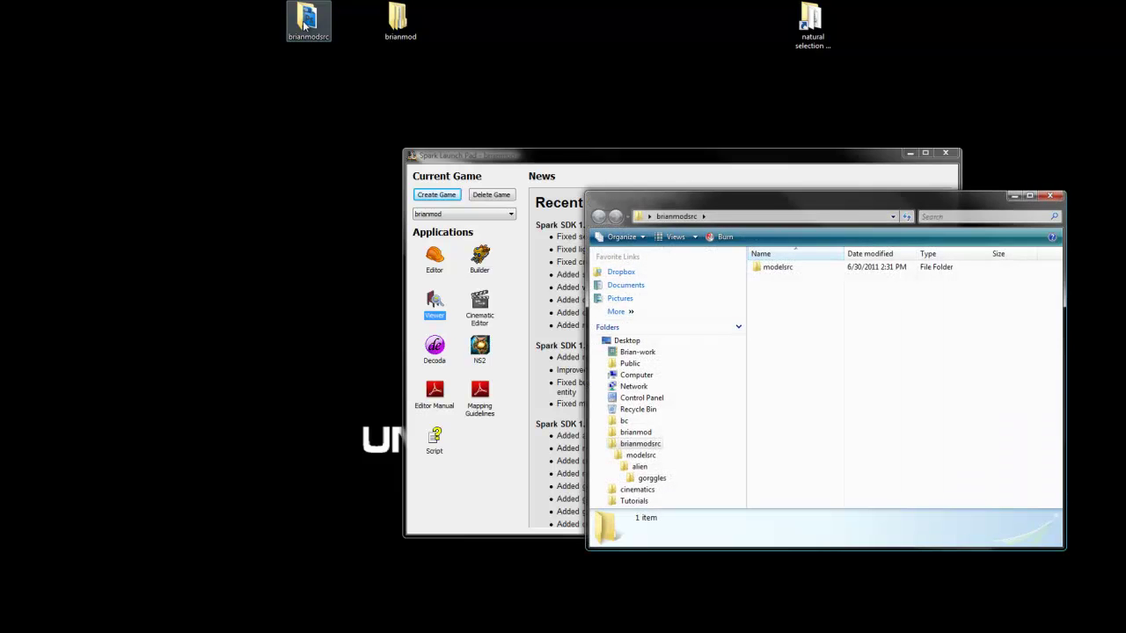
{"action": "left_click_drag", "start_coordinate": [771, 204], "coordinate": [251, 179]}
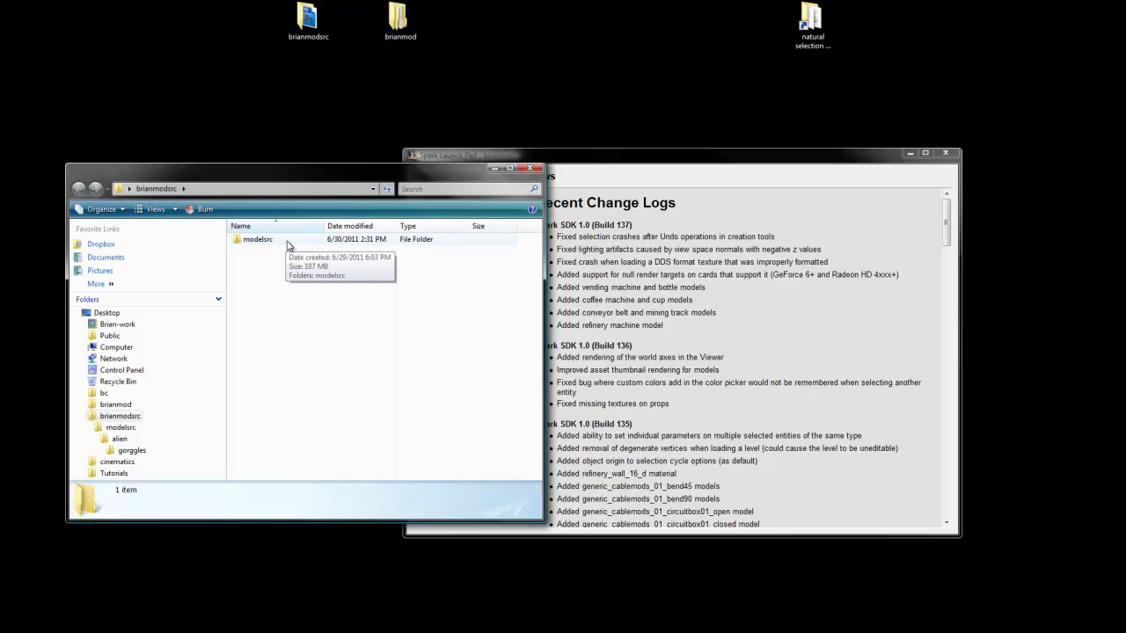
{"action": "double_click", "coordinate": [257, 239]}
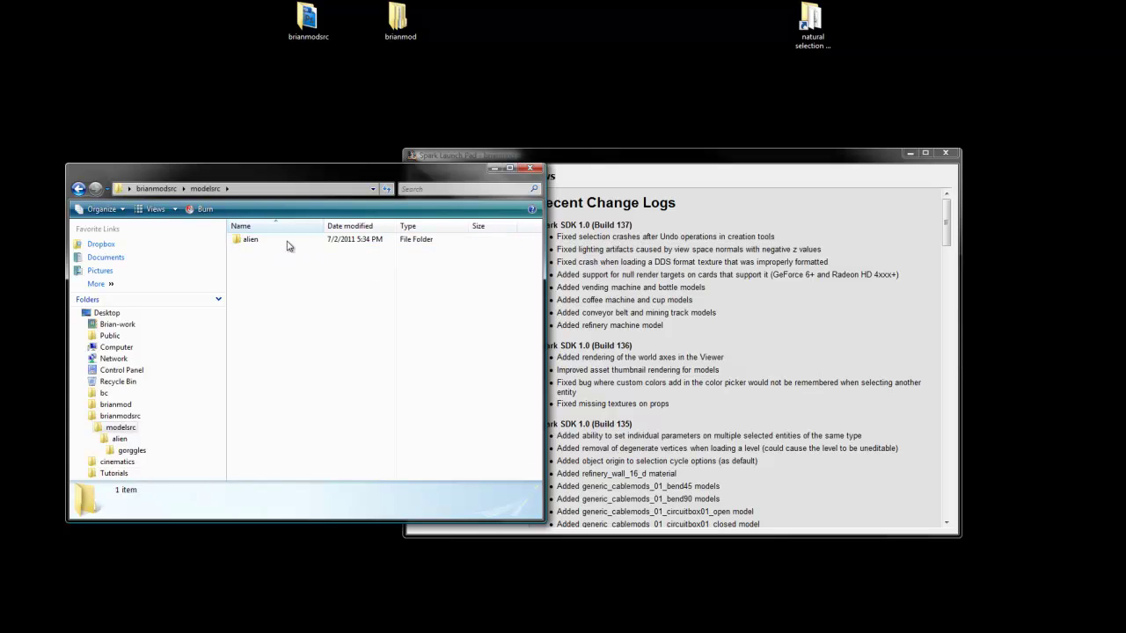
{"action": "mouse_move", "coordinate": [250, 239]}
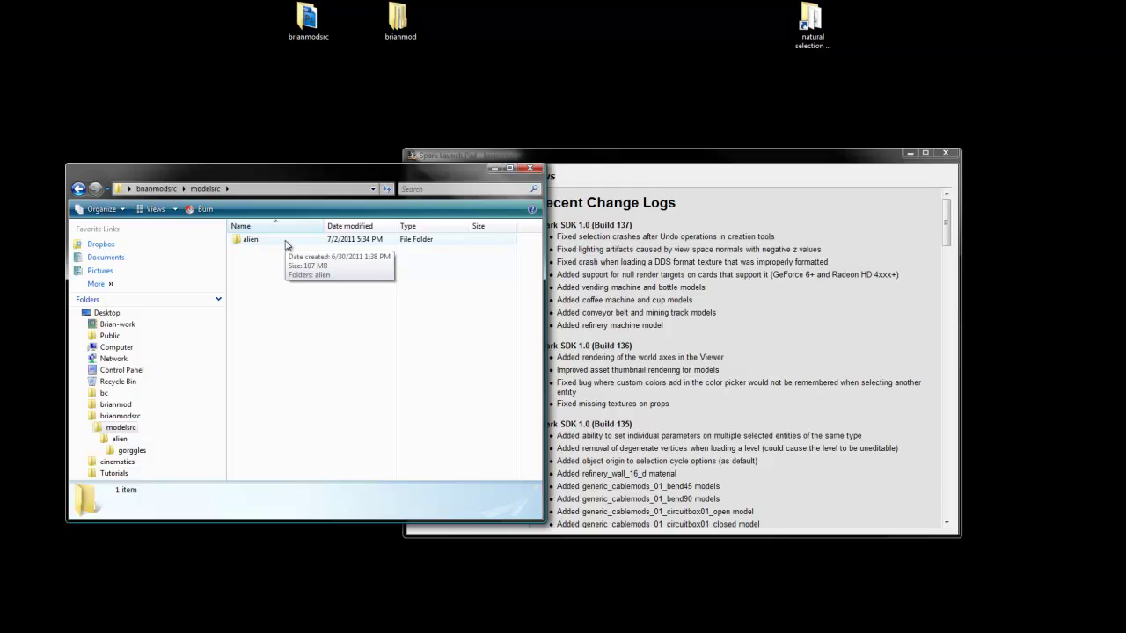
{"action": "left_click", "coordinate": [285, 241]}
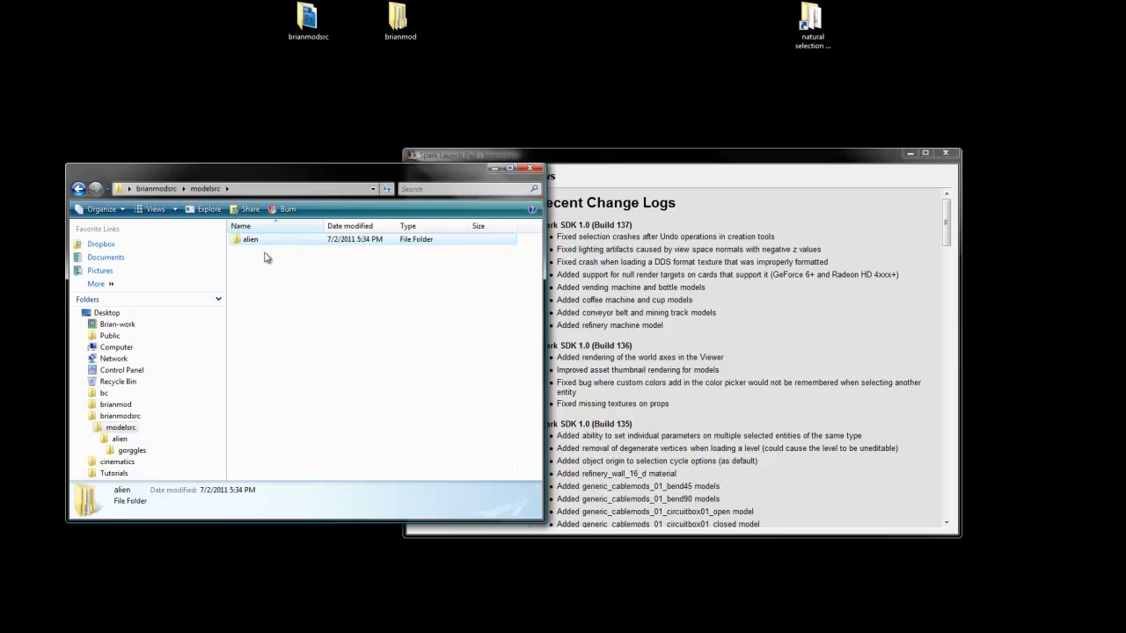
{"action": "key", "text": "BackSpace"}
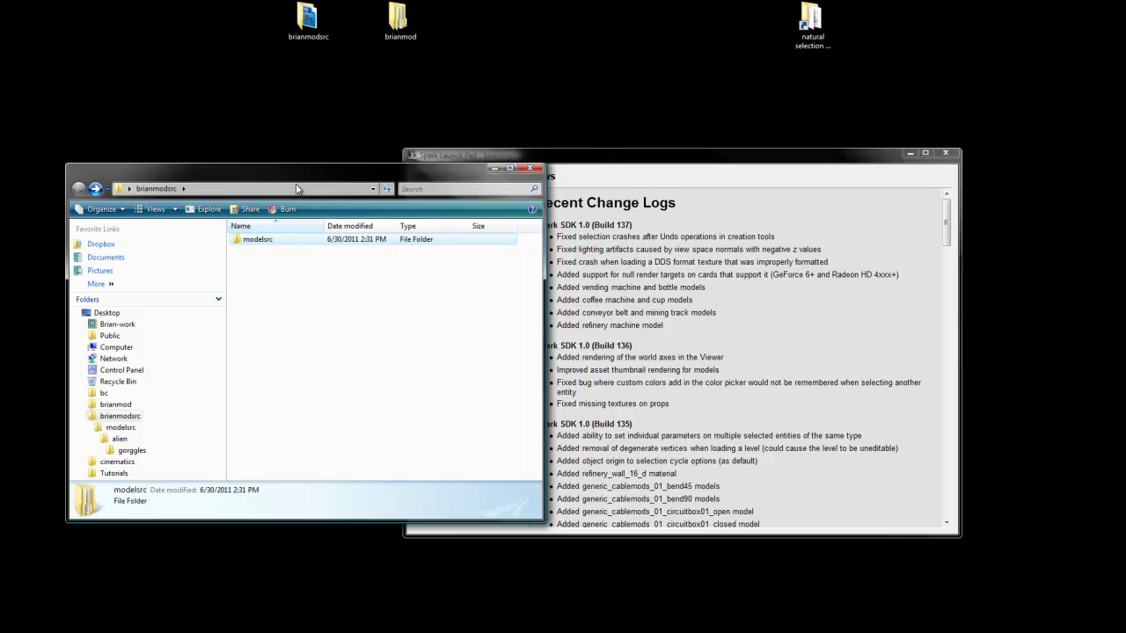
{"action": "left_click", "coordinate": [95, 189]}
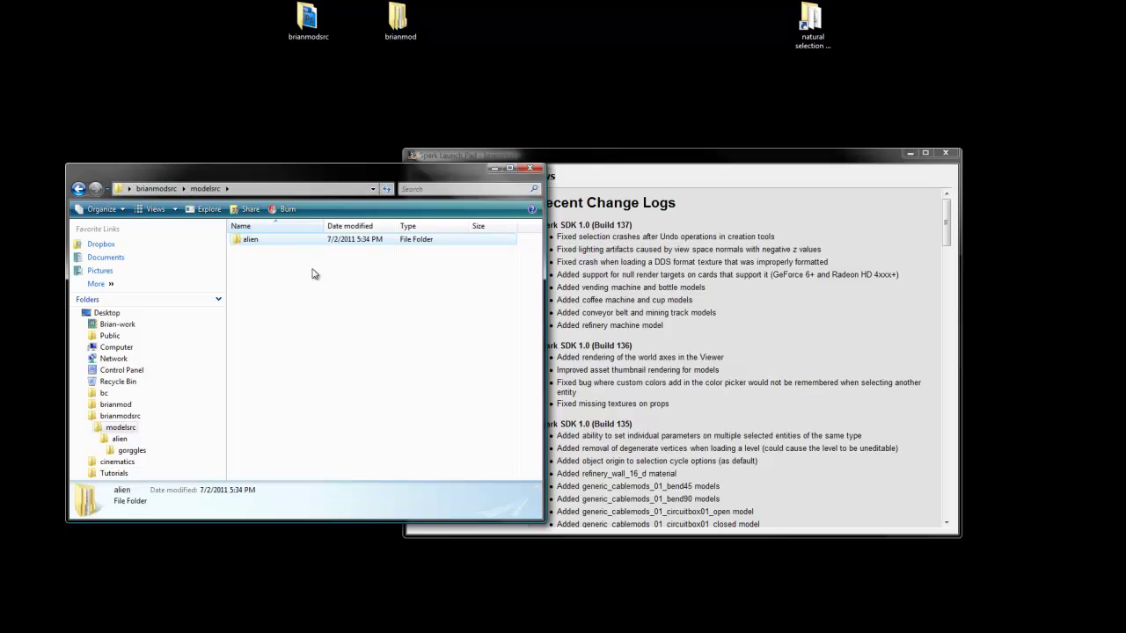
{"action": "double_click", "coordinate": [404, 21]}
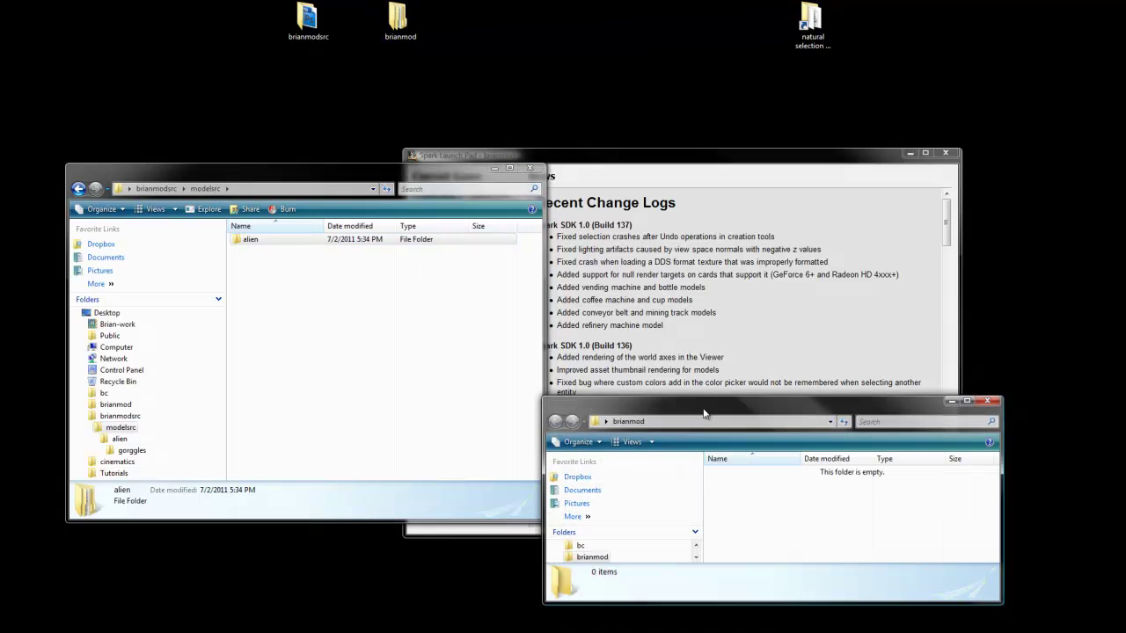
Move the brianmod window to the upper right and enlarge it.
{"action": "left_click_drag", "start_coordinate": [703, 413], "coordinate": [713, 179]}
{"action": "left_click_drag", "start_coordinate": [787, 370], "coordinate": [788, 508]}
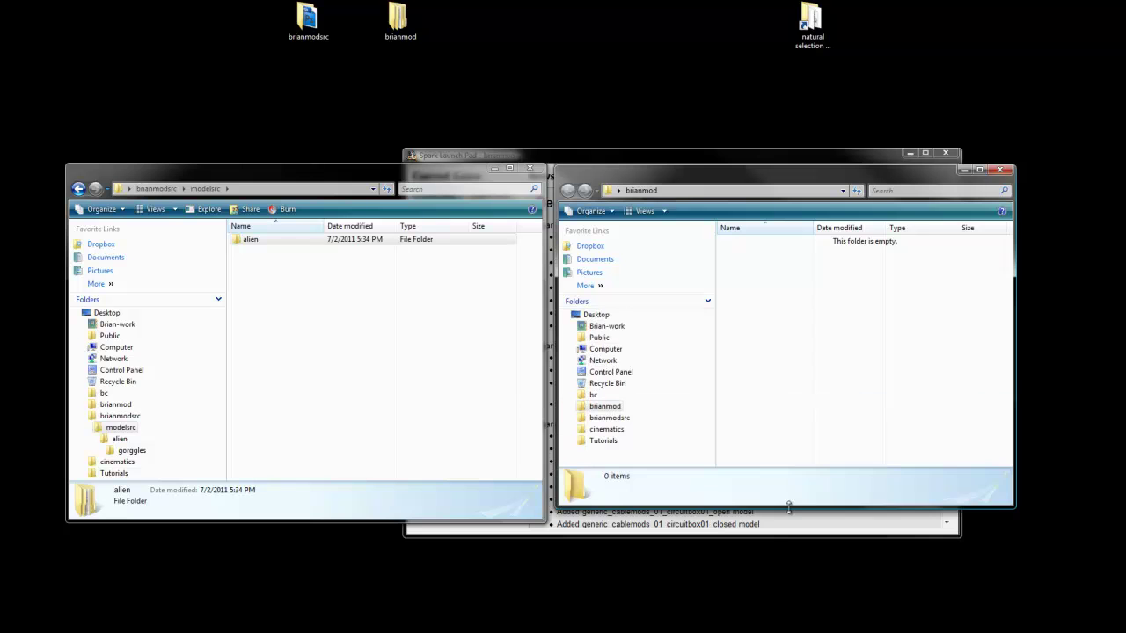
{"action": "left_click_drag", "start_coordinate": [1056, 408], "coordinate": [1057, 408]}
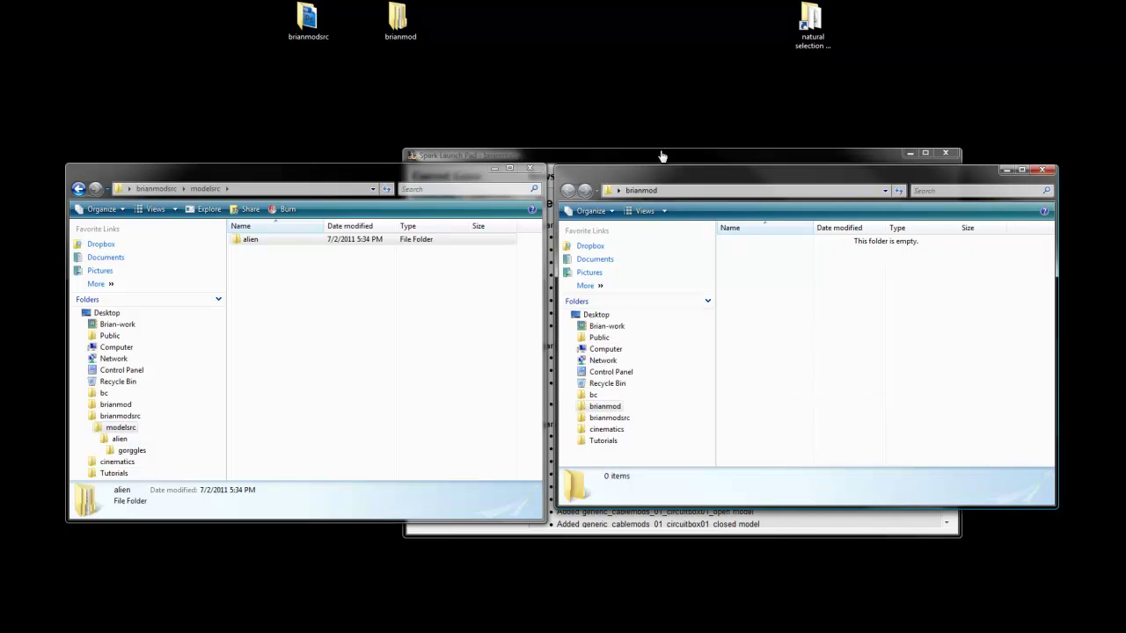
Open alien\gorggles in the source window to list the nine goggles files.
{"action": "left_click", "coordinate": [283, 306]}
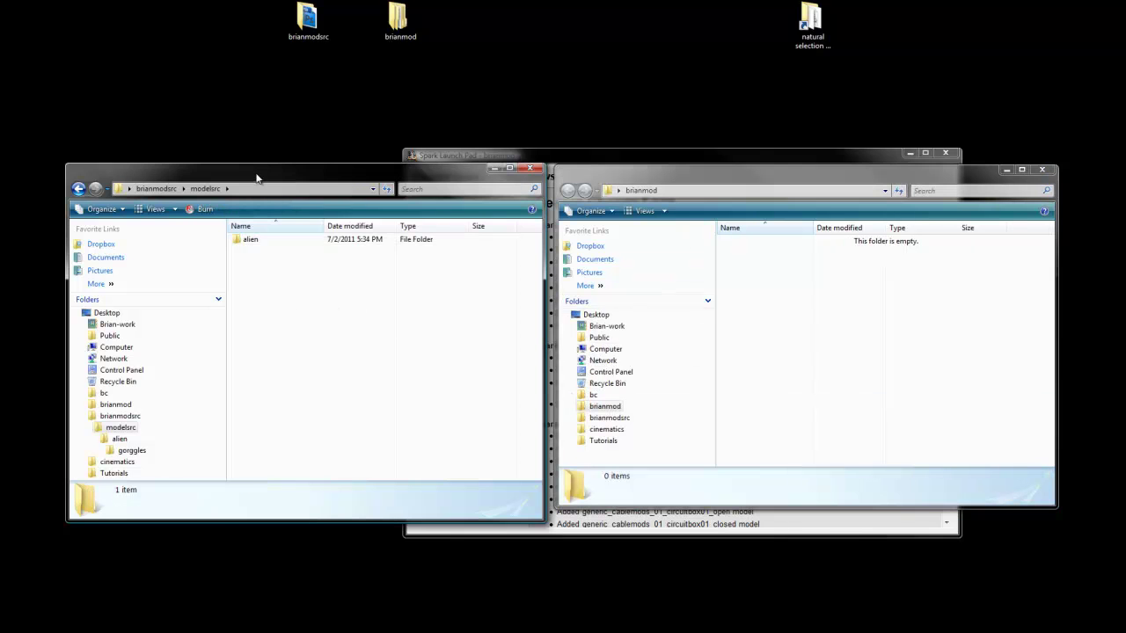
{"action": "double_click", "coordinate": [250, 239]}
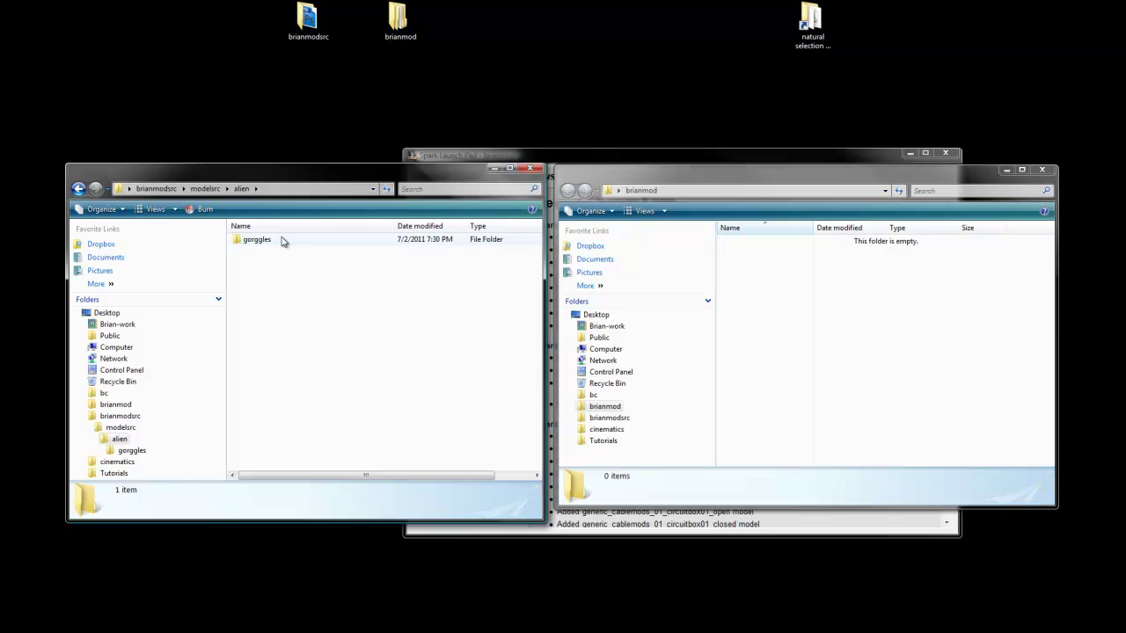
{"action": "double_click", "coordinate": [280, 240]}
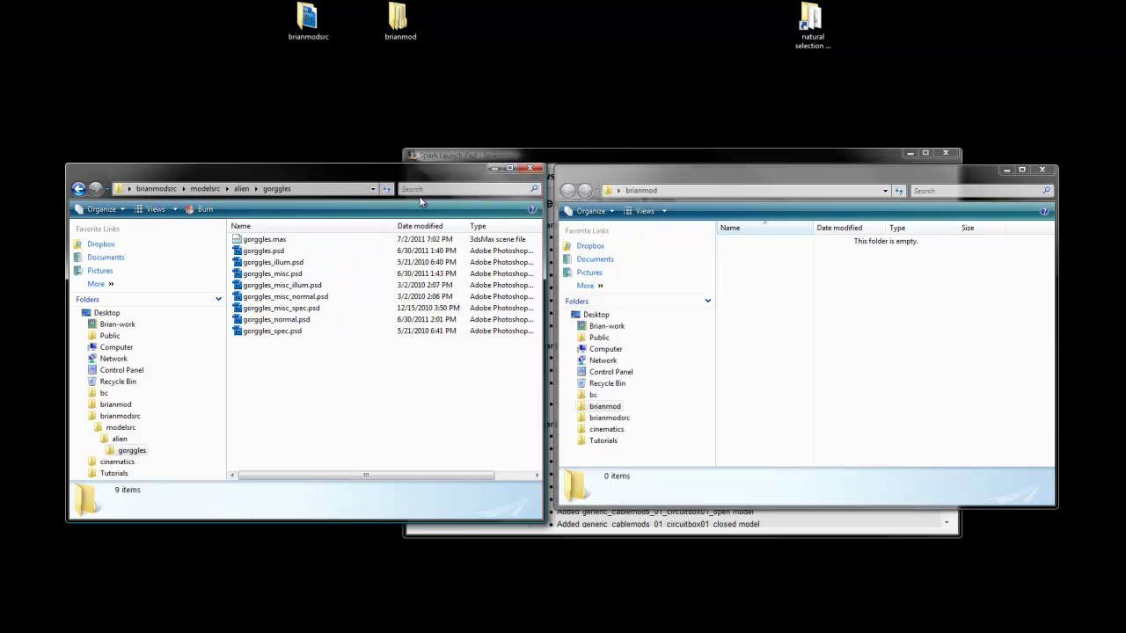
Select the brianmod game in Launch Pad's Current Game list and request its deletion.
{"action": "left_click", "coordinate": [464, 151]}
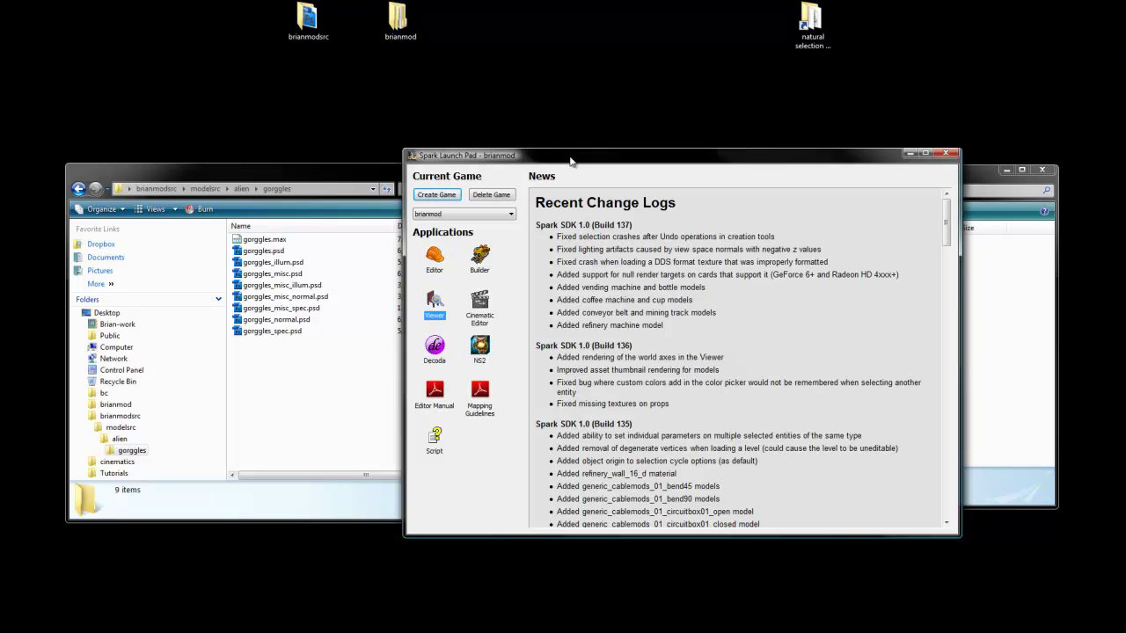
{"action": "left_click_drag", "start_coordinate": [572, 158], "coordinate": [590, 129]}
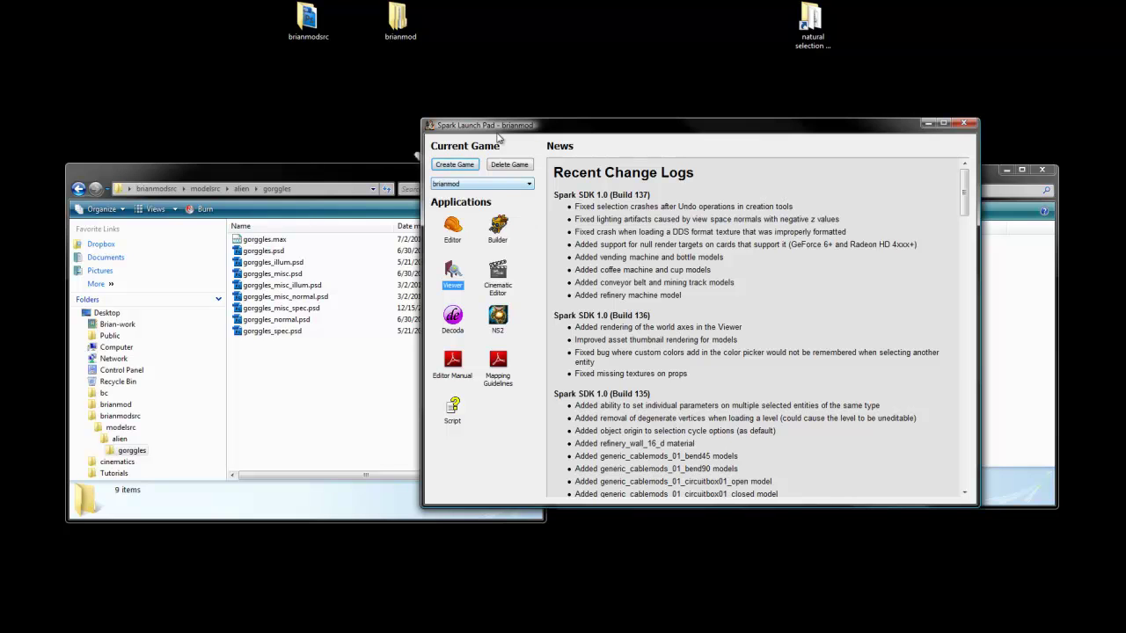
{"action": "left_click", "coordinate": [463, 185]}
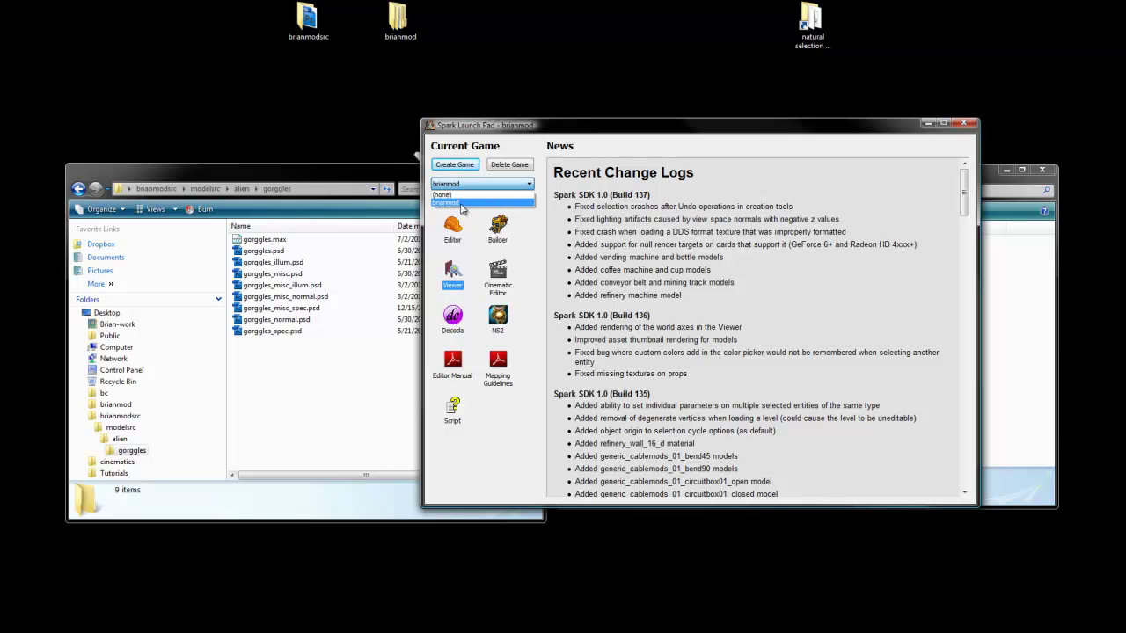
{"action": "left_click", "coordinate": [461, 204]}
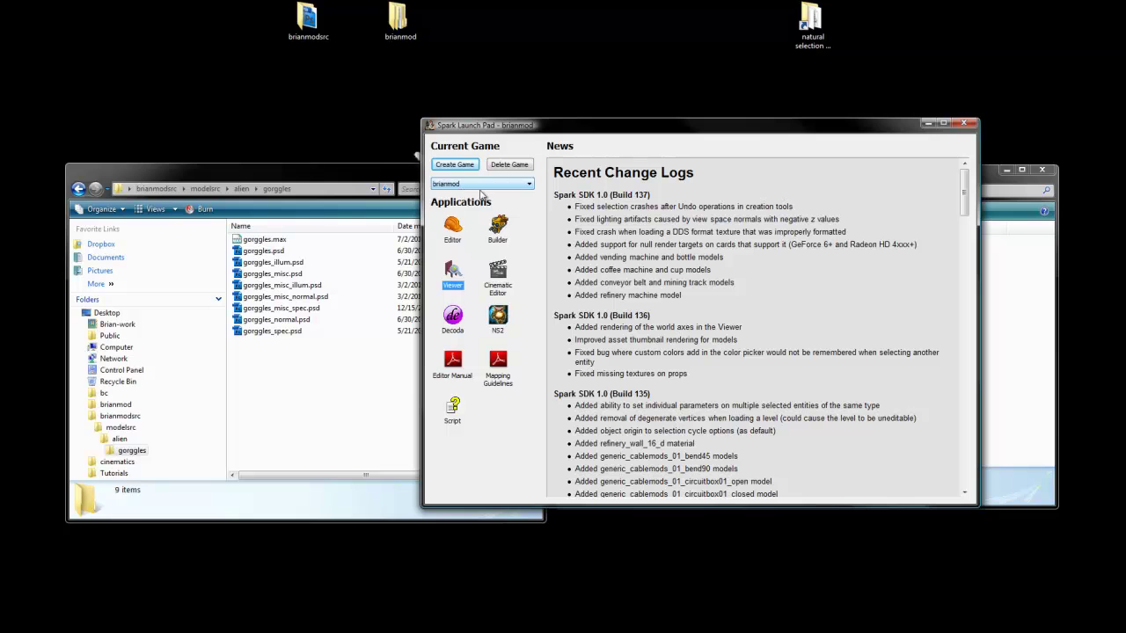
{"action": "left_click", "coordinate": [482, 183]}
{"action": "left_click", "coordinate": [517, 165]}
Confirm the deletion, then create a new brianmod game with the brianmod folder as output.
{"action": "left_click", "coordinate": [583, 361]}
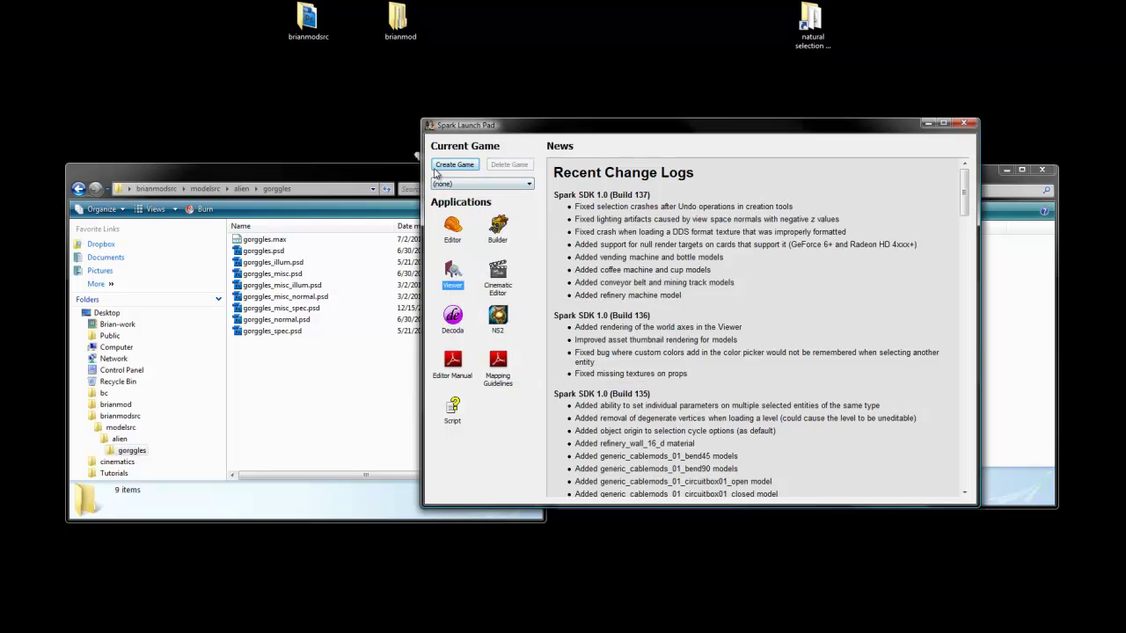
{"action": "left_click", "coordinate": [452, 165]}
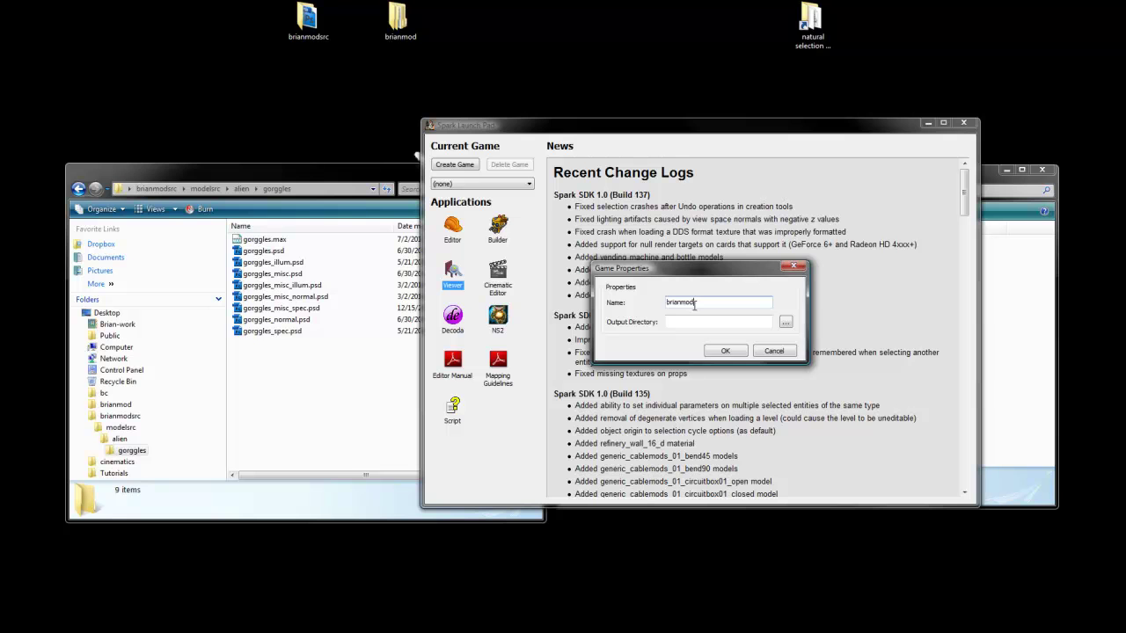
{"action": "key", "text": "Tab"}
{"action": "left_click", "coordinate": [785, 324]}
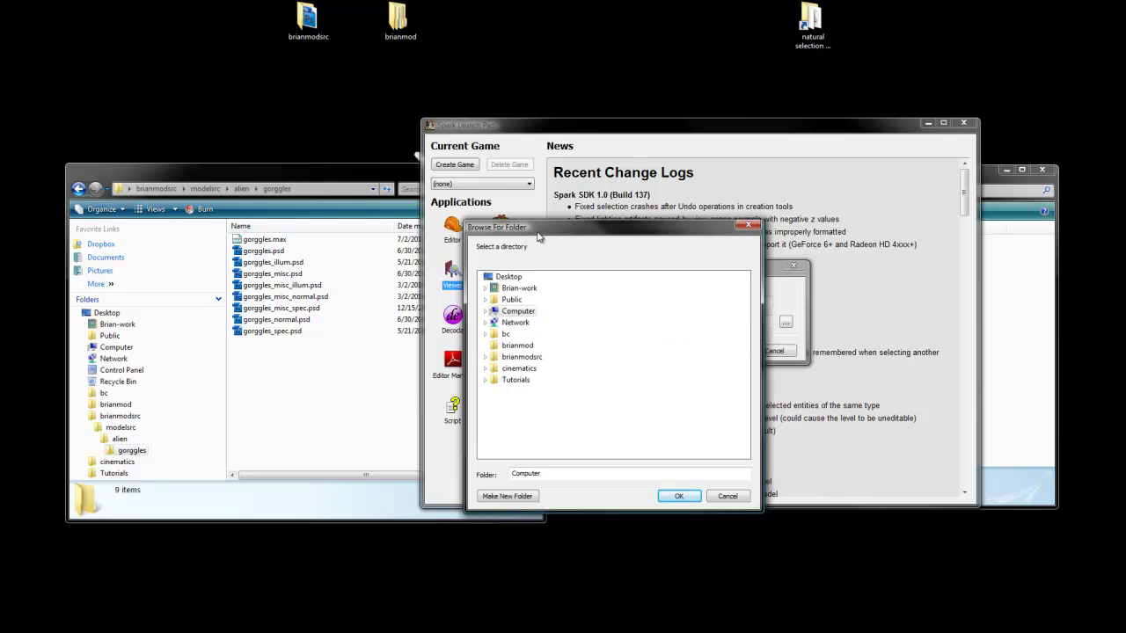
{"action": "left_click_drag", "start_coordinate": [543, 233], "coordinate": [608, 188]}
{"action": "left_click", "coordinate": [586, 301]}
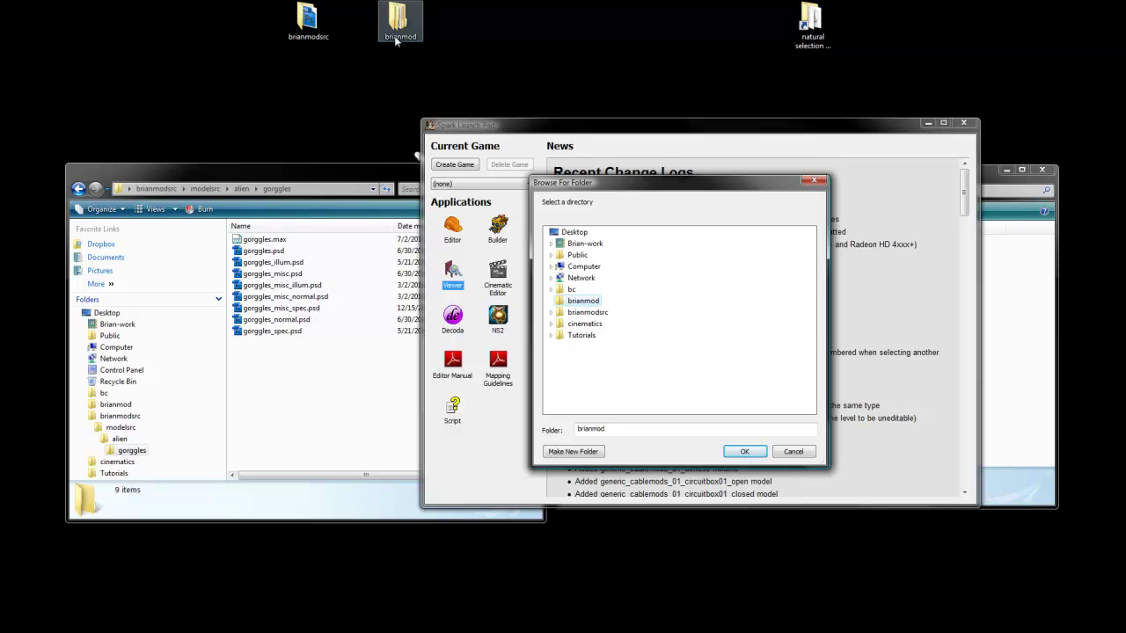
{"action": "left_click", "coordinate": [743, 452]}
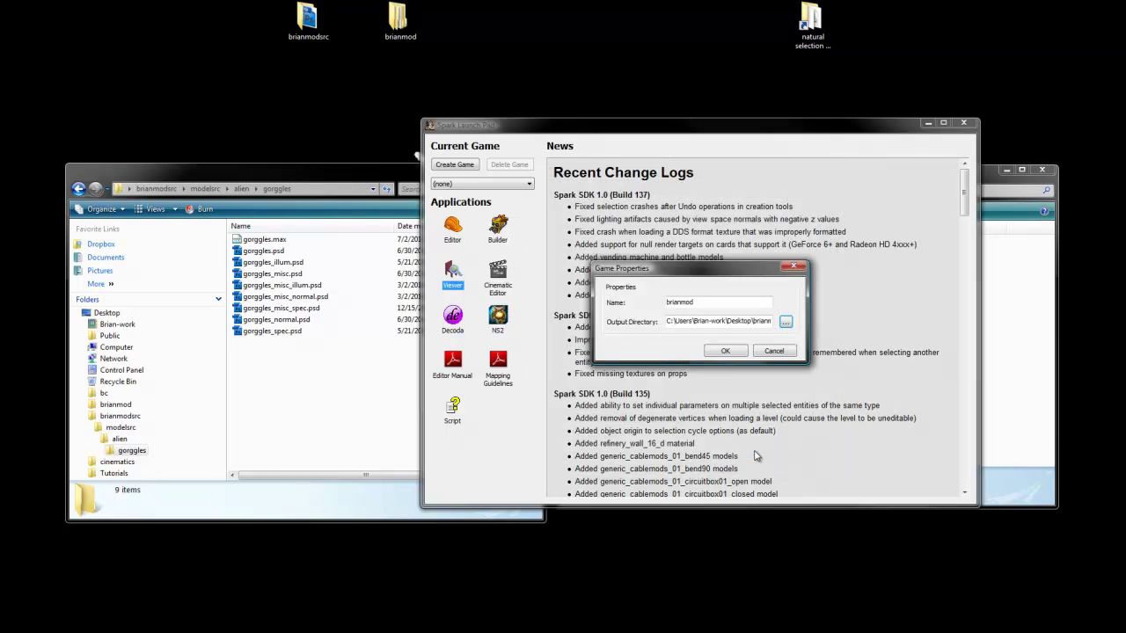
{"action": "left_click", "coordinate": [722, 350]}
Choose brianmod in the Current Game list.
{"action": "left_click", "coordinate": [472, 185]}
{"action": "left_click", "coordinate": [479, 196]}
{"action": "left_click", "coordinate": [490, 187]}
{"action": "left_click", "coordinate": [487, 203]}
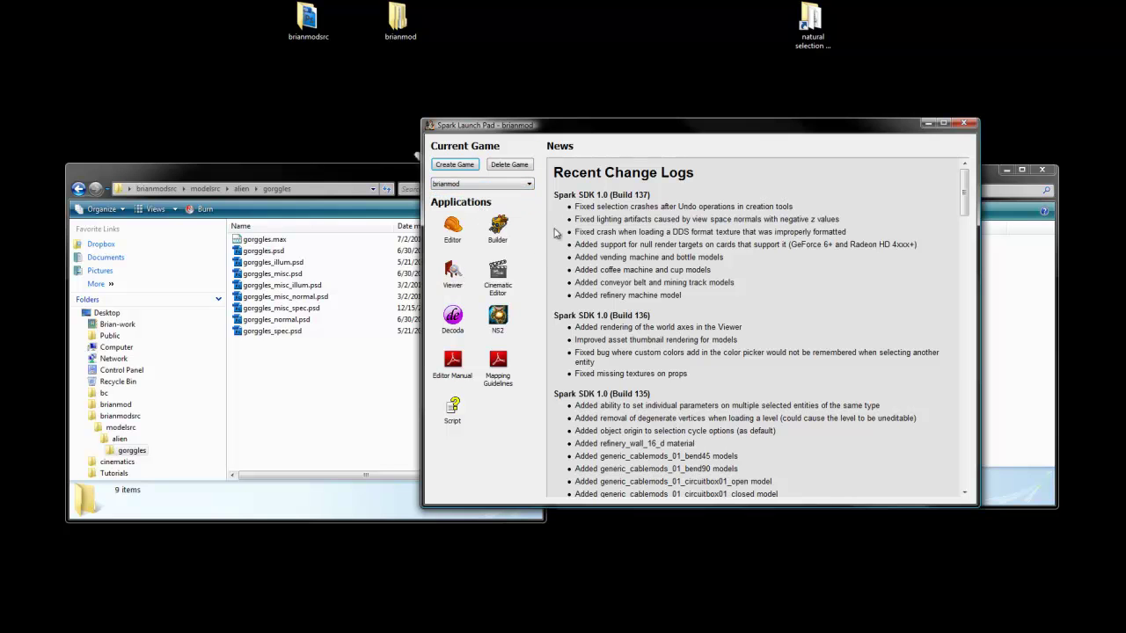
{"action": "left_click", "coordinate": [459, 184]}
{"action": "left_click", "coordinate": [457, 204]}
Launch Spark Builder and position its window.
{"action": "left_click", "coordinate": [504, 231]}
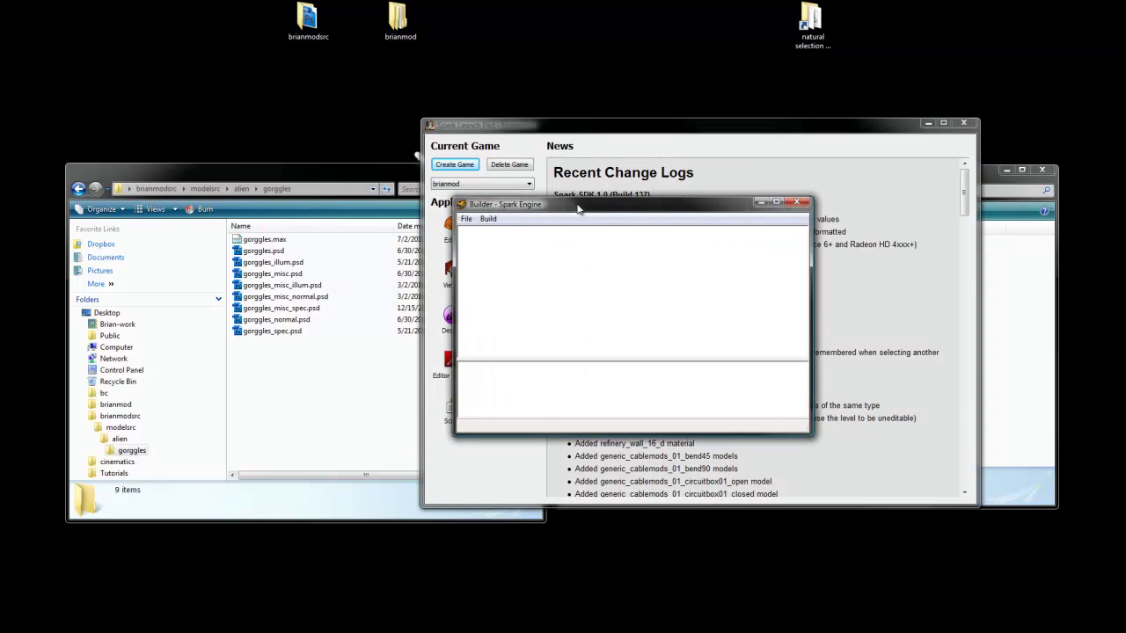
{"action": "mouse_move", "coordinate": [525, 216]}
{"action": "left_mouse_down"}
{"action": "mouse_move", "coordinate": [753, 117]}
{"action": "mouse_move", "coordinate": [701, 130]}
{"action": "left_mouse_up"}
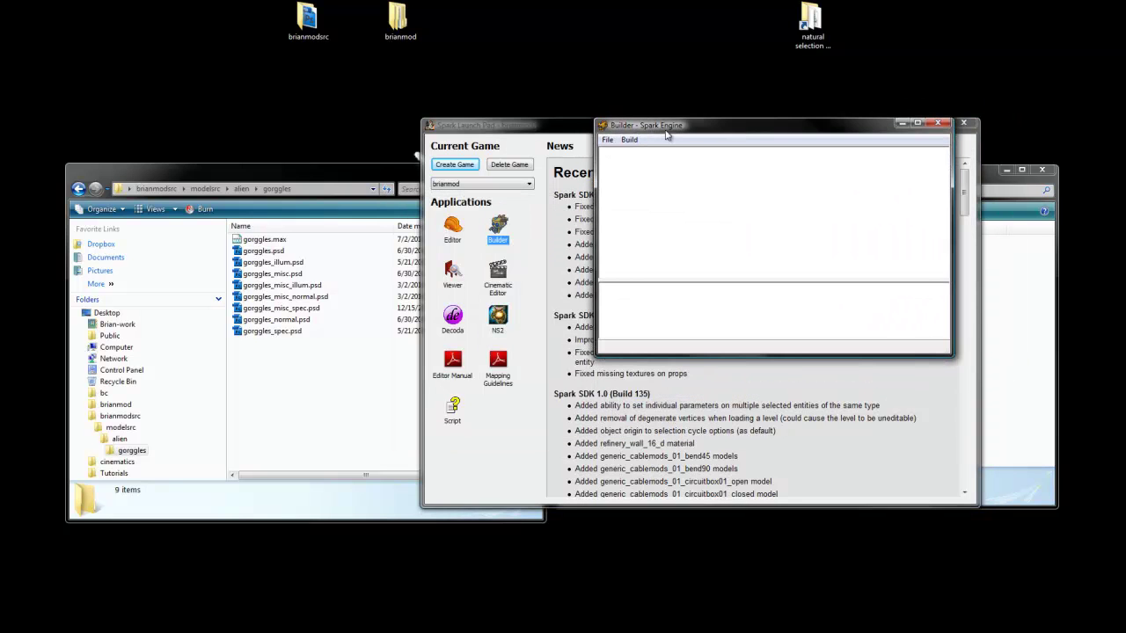
{"action": "left_click_drag", "start_coordinate": [666, 130], "coordinate": [681, 157]}
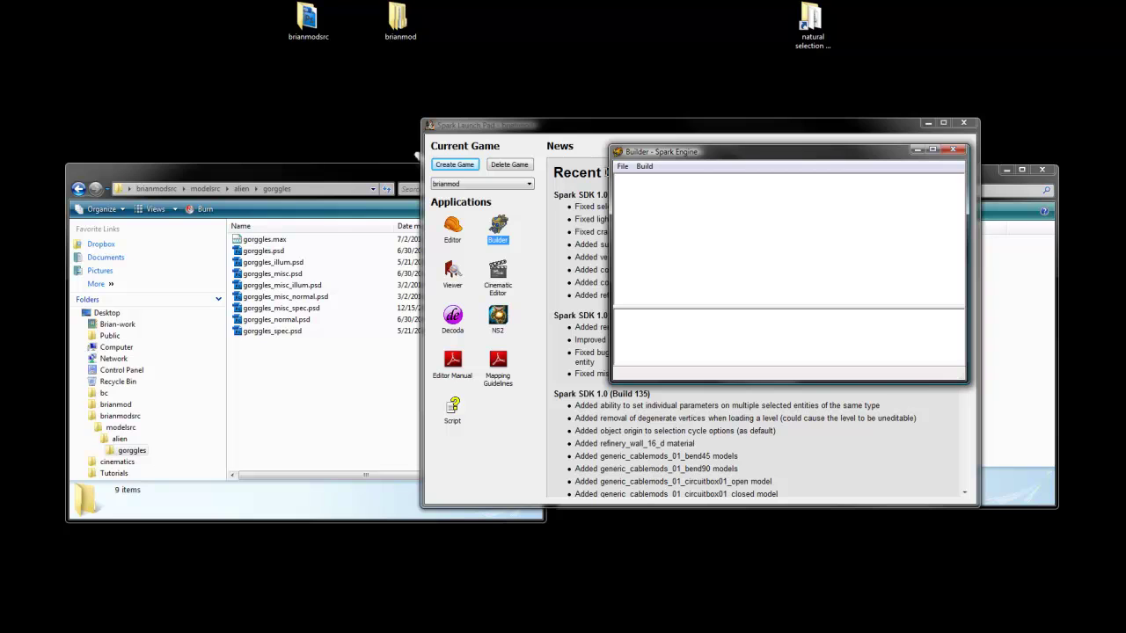
Load builder_setup.xml from the natural selection 2 folder via File > Load Setup.
{"action": "left_click", "coordinate": [623, 168]}
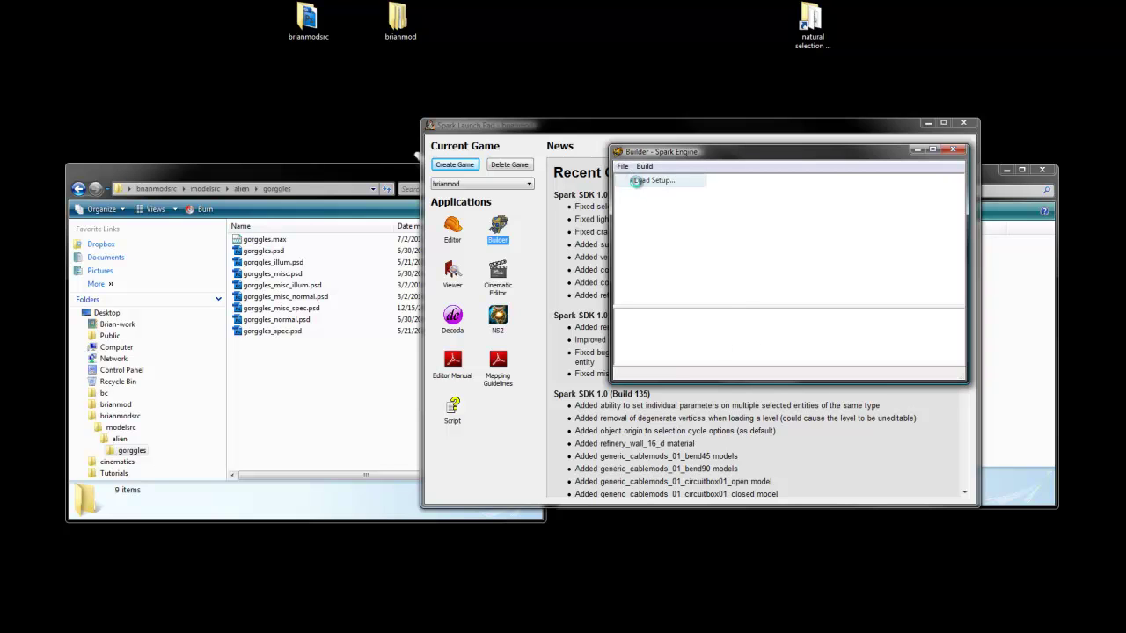
{"action": "left_click", "coordinate": [638, 185]}
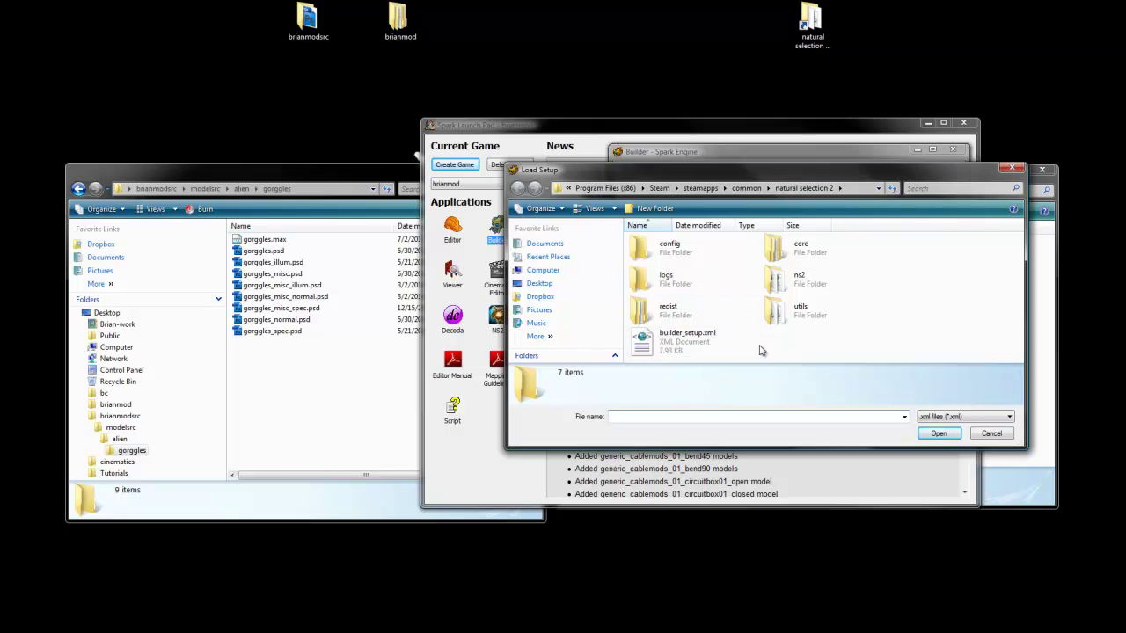
{"action": "left_click", "coordinate": [670, 354]}
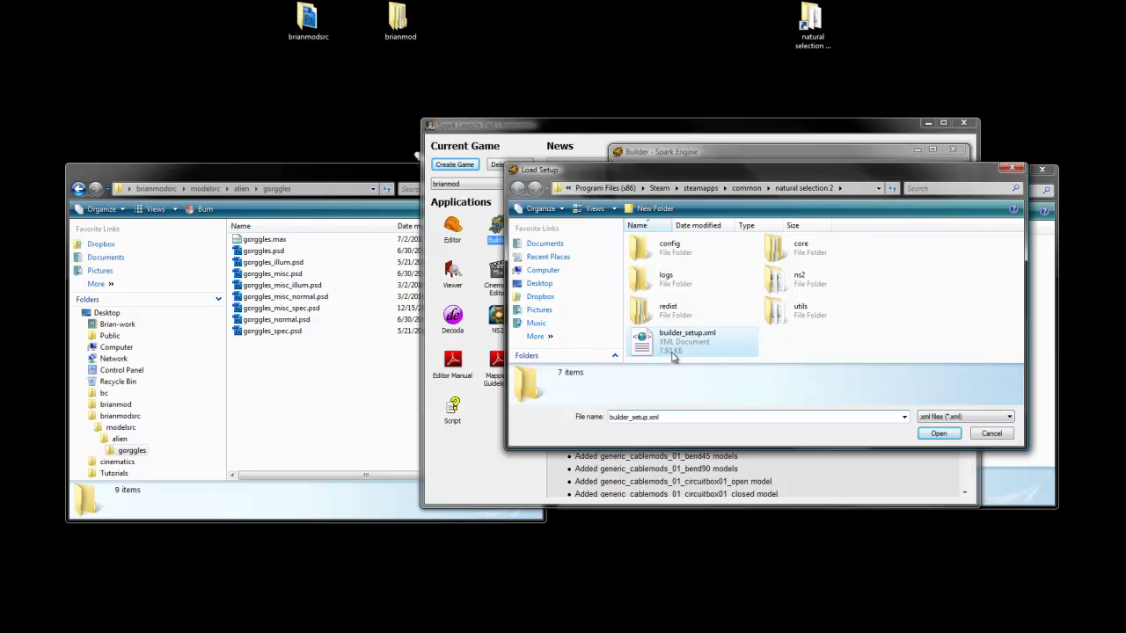
{"action": "left_click", "coordinate": [938, 435]}
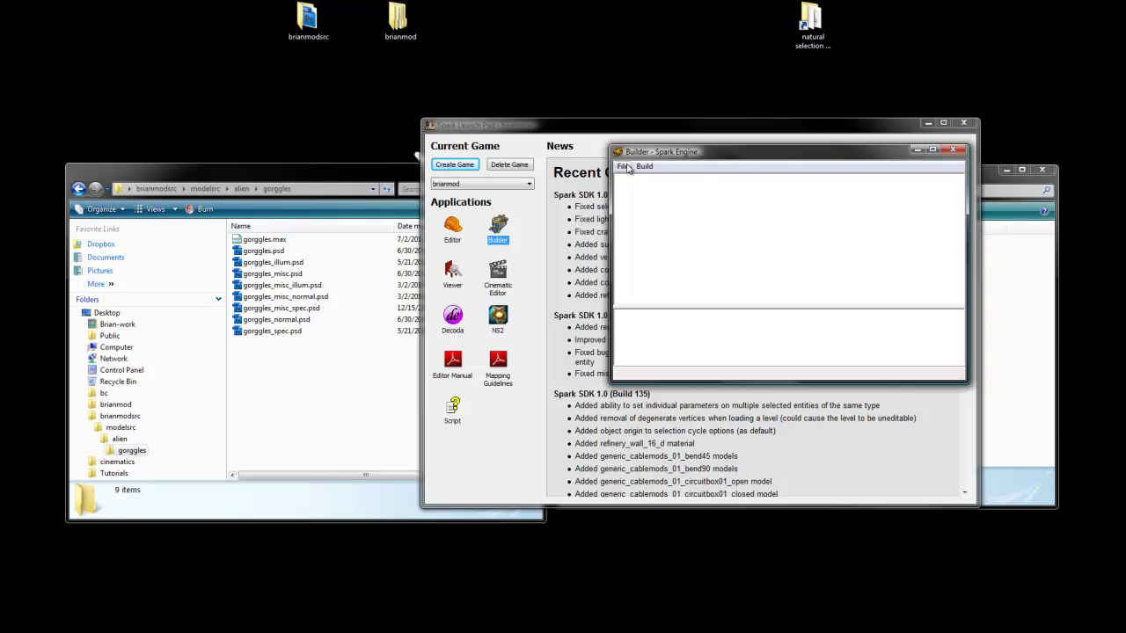
Open Builder's Settings: empty Source Directory, brianmod output, and 1 maximum build unit.
{"action": "left_click", "coordinate": [623, 167]}
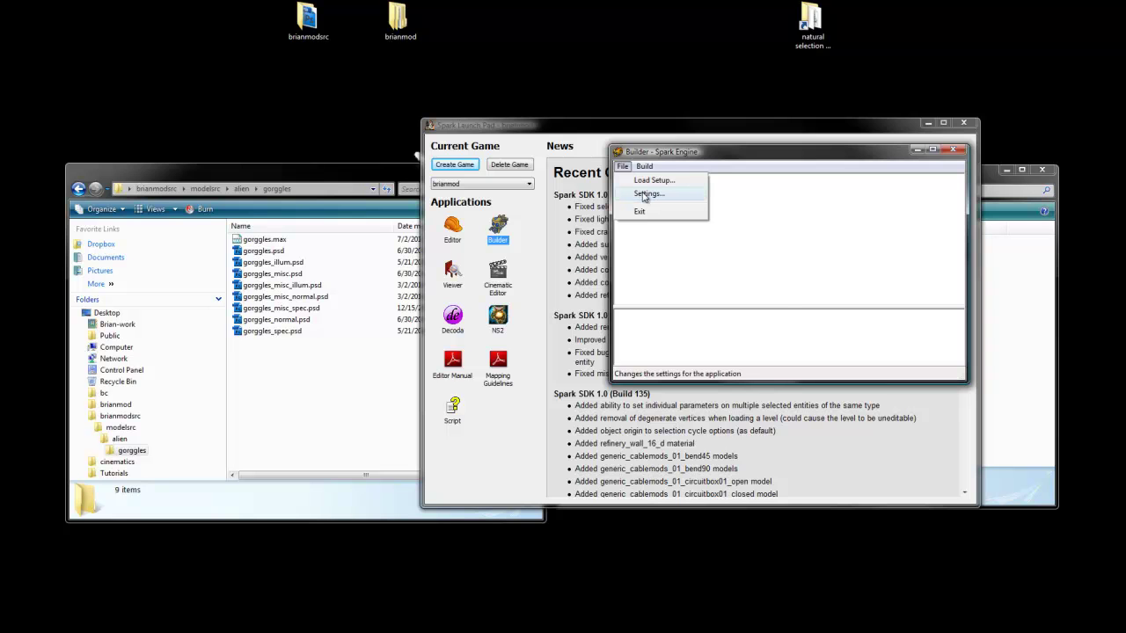
{"action": "left_click", "coordinate": [644, 195]}
{"action": "left_click_drag", "start_coordinate": [630, 246], "coordinate": [769, 221]}
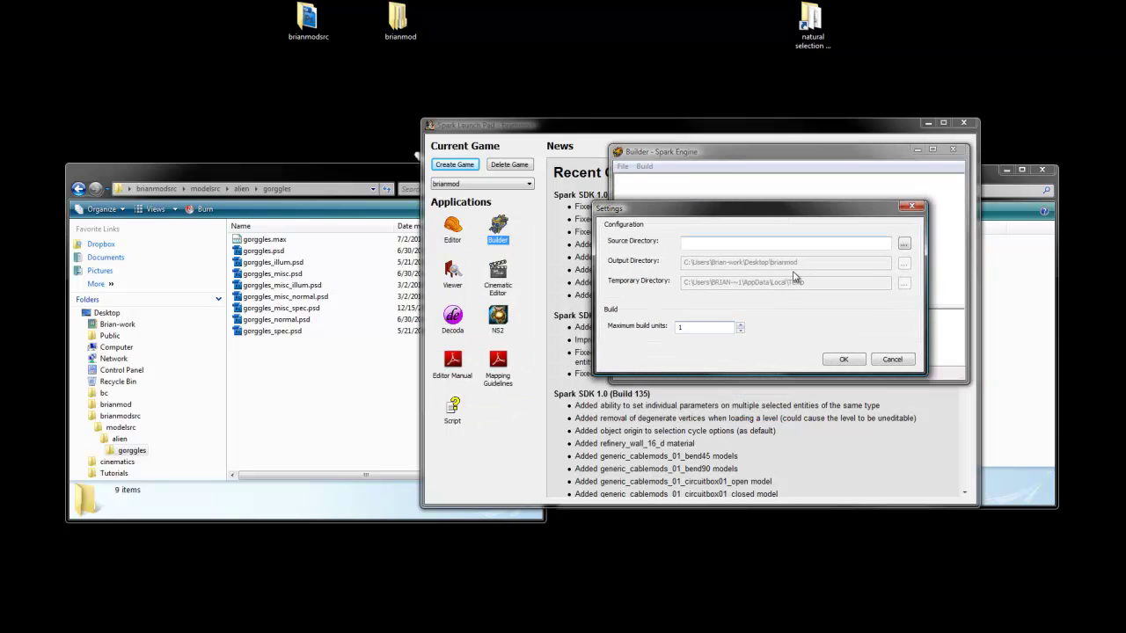
{"action": "left_click", "coordinate": [859, 245]}
{"action": "left_click", "coordinate": [511, 184]}
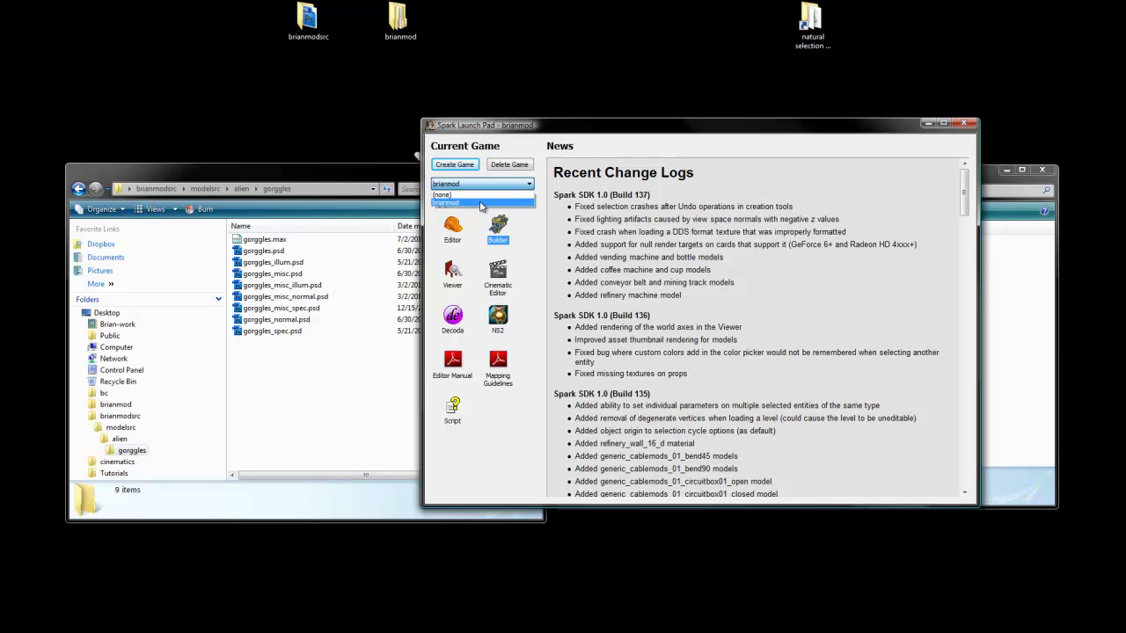
{"action": "left_click", "coordinate": [480, 203]}
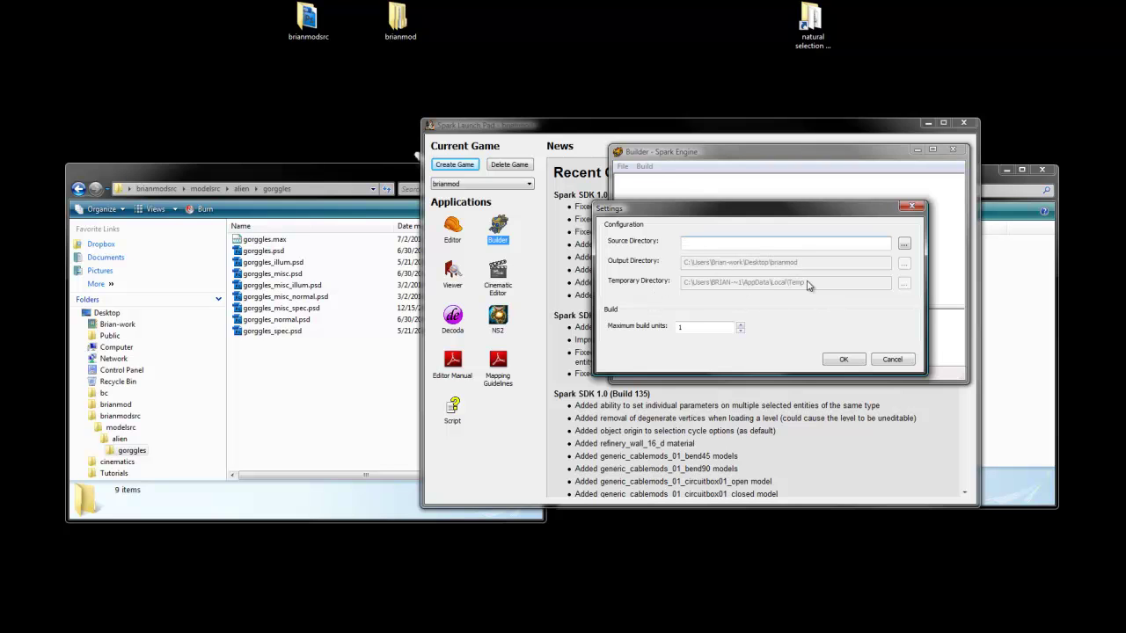
{"action": "left_click", "coordinate": [682, 328]}
{"action": "left_click_drag", "start_coordinate": [680, 325], "coordinate": [671, 329]}
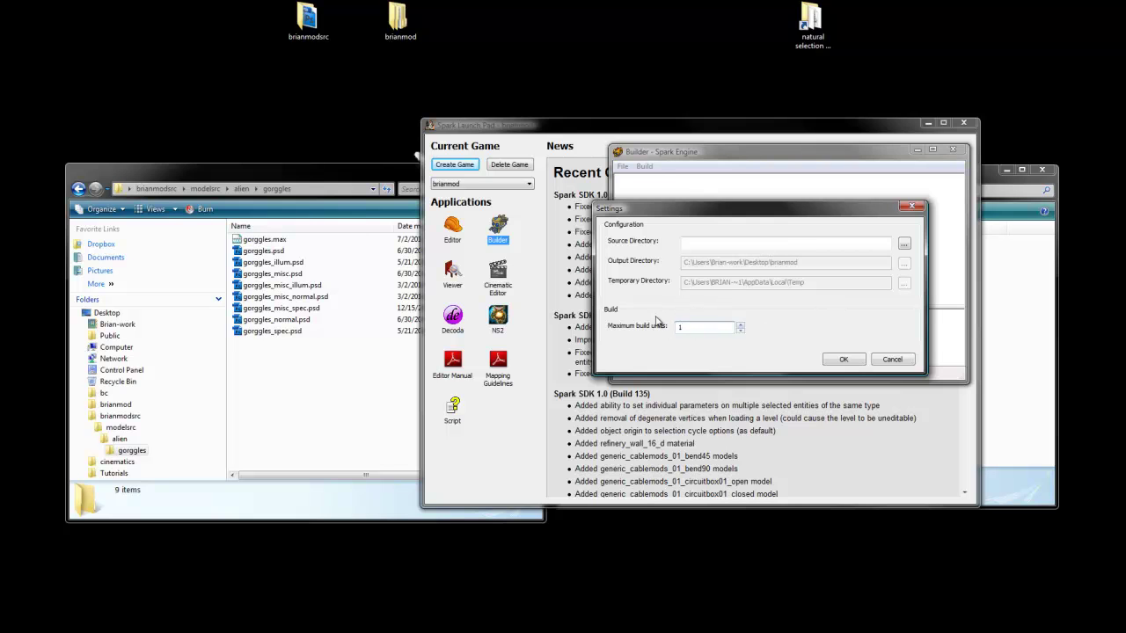
{"action": "left_click", "coordinate": [709, 244]}
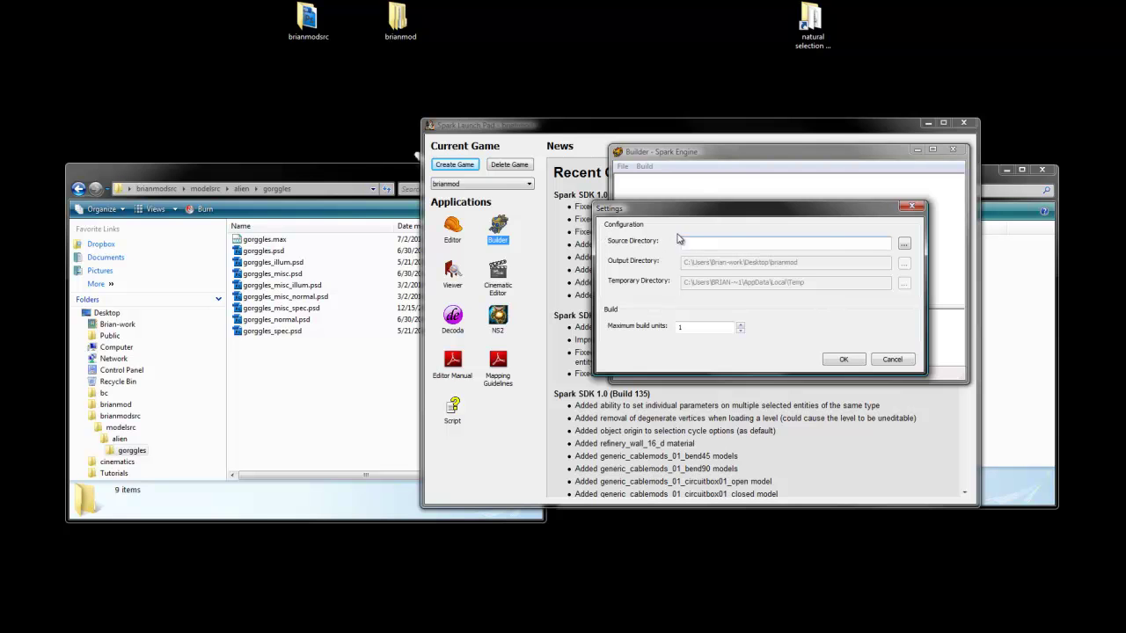
Browse to brianmodsrc as the Source Directory and accept the Settings with OK.
{"action": "left_click", "coordinate": [905, 245]}
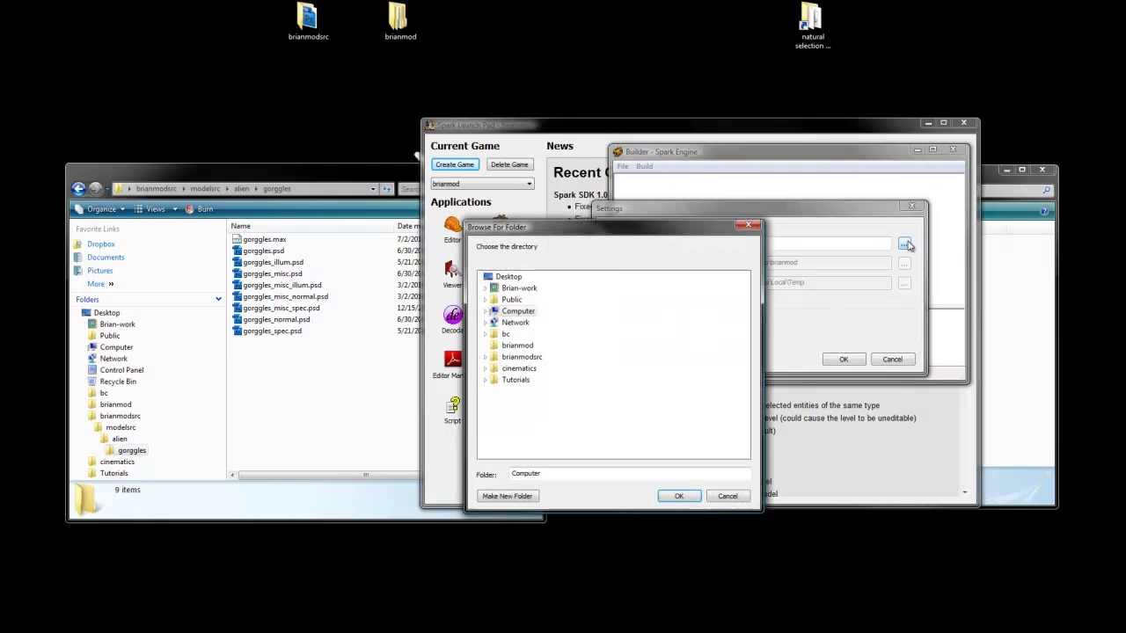
{"action": "left_click", "coordinate": [524, 358]}
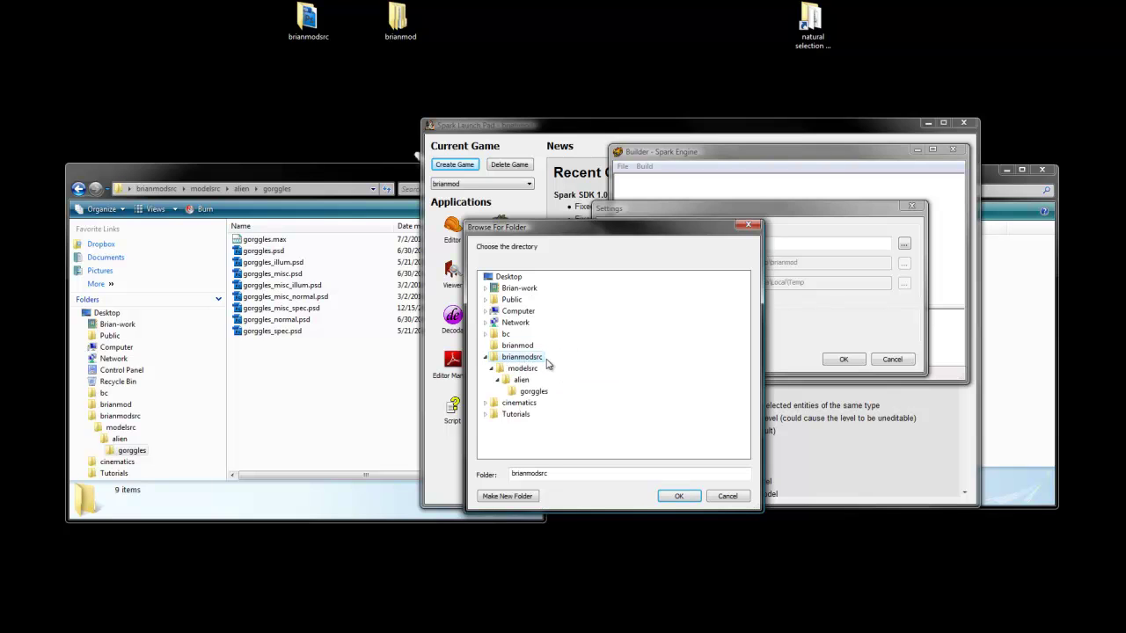
{"action": "left_click", "coordinate": [677, 497]}
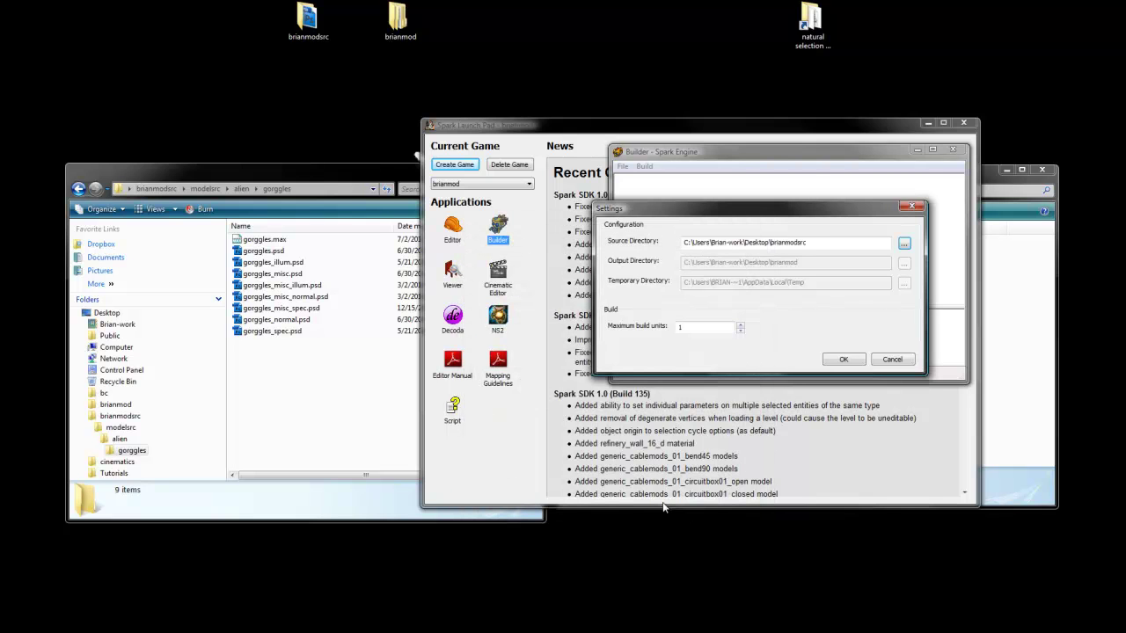
{"action": "left_click_drag", "start_coordinate": [747, 242], "coordinate": [845, 241]}
{"action": "left_click", "coordinate": [307, 19]}
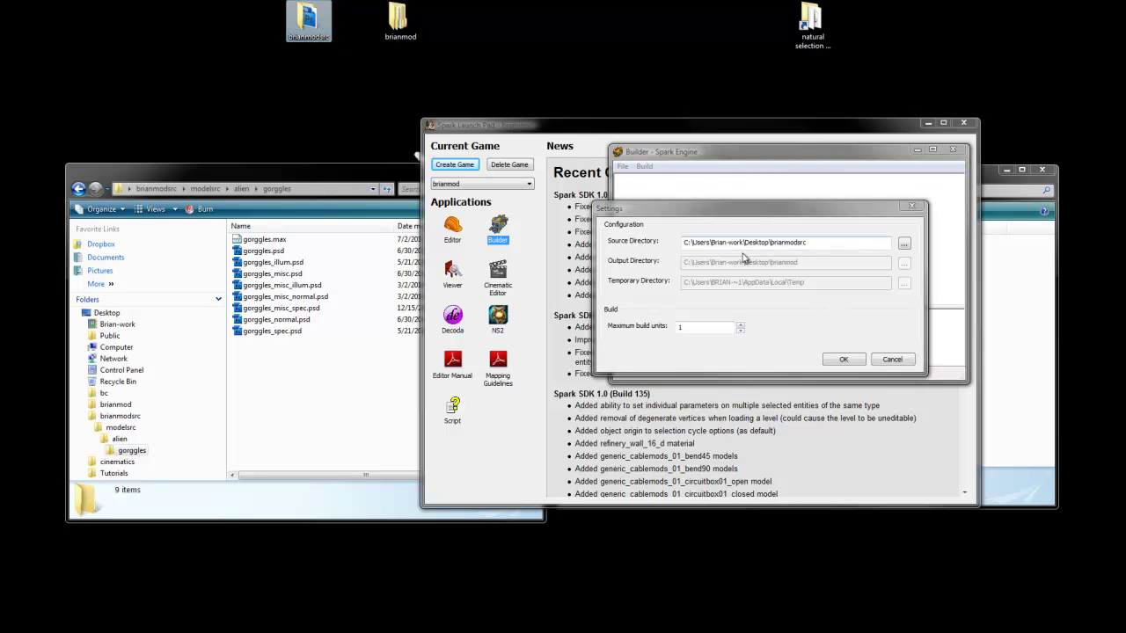
{"action": "left_click", "coordinate": [400, 19]}
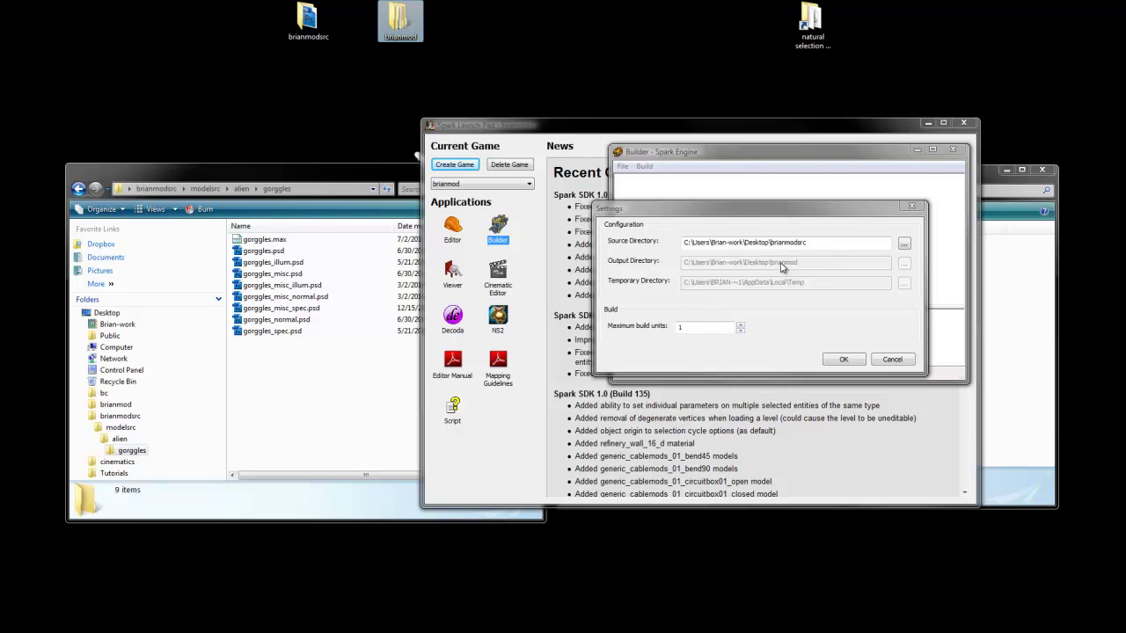
{"action": "left_click", "coordinate": [837, 360]}
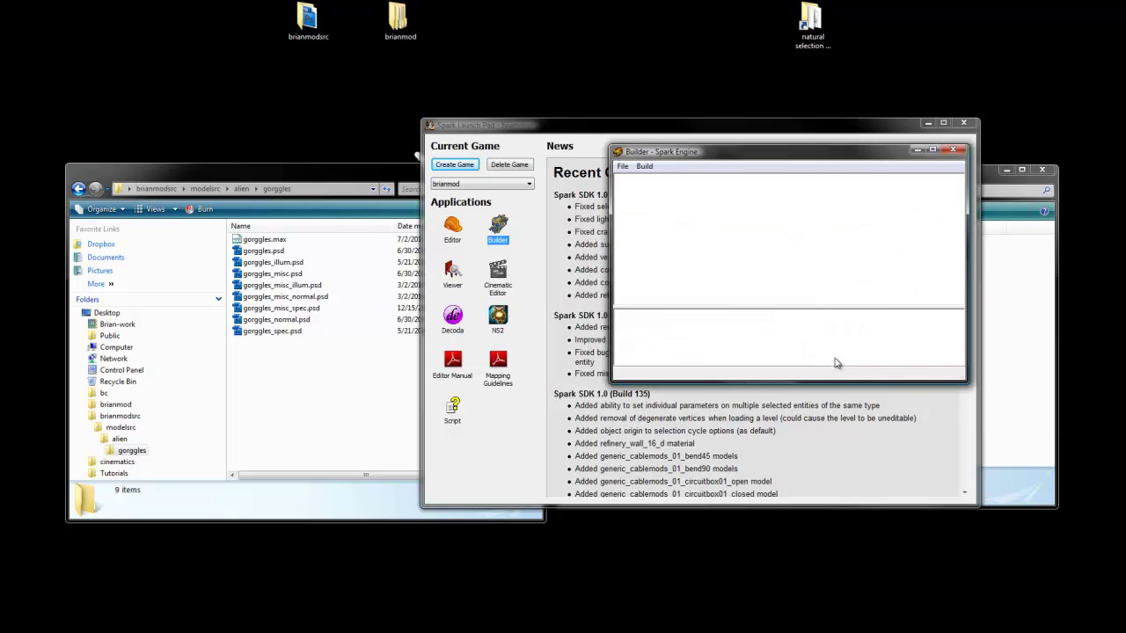
{"action": "left_click_drag", "start_coordinate": [687, 152], "coordinate": [695, 172]}
Run Build to convert the gorggles textures into DDS files in brianmod.
{"action": "left_click", "coordinate": [652, 187]}
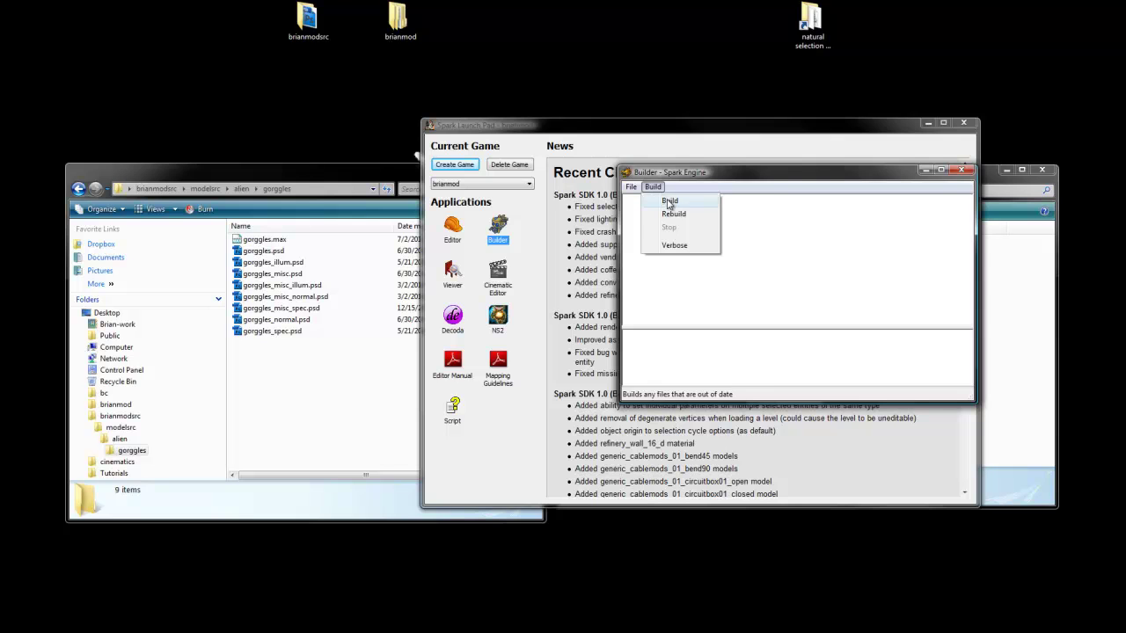
{"action": "left_click", "coordinate": [670, 200]}
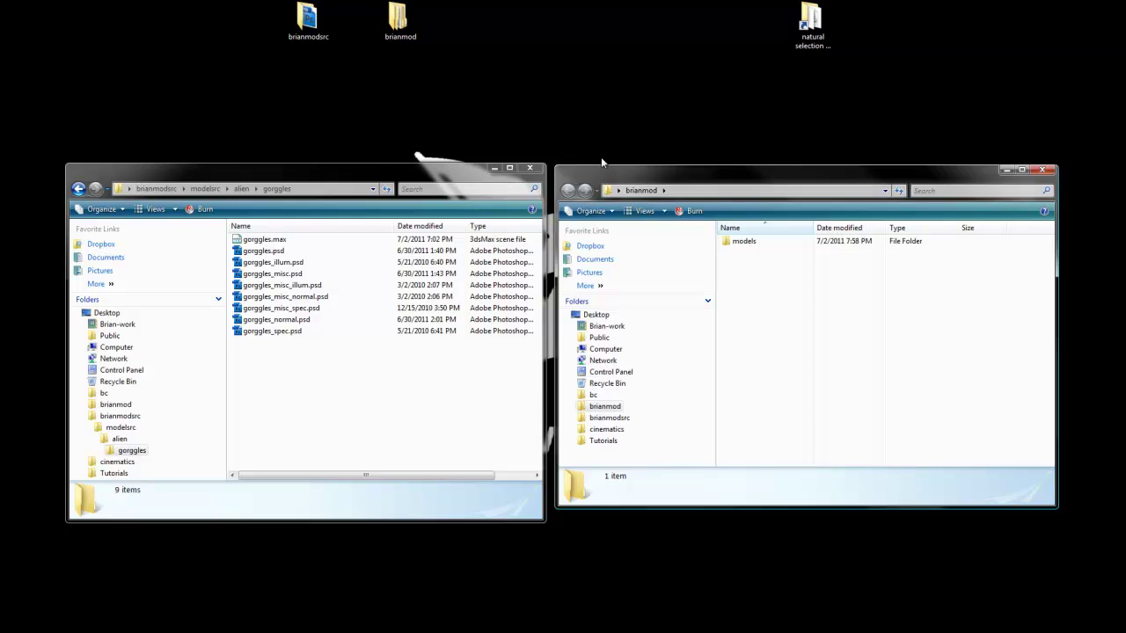
Open brianmod\models\alien\gorggles to see eight DDS files, and check the Build complete log.
{"action": "double_click", "coordinate": [767, 249]}
{"action": "double_click", "coordinate": [740, 242]}
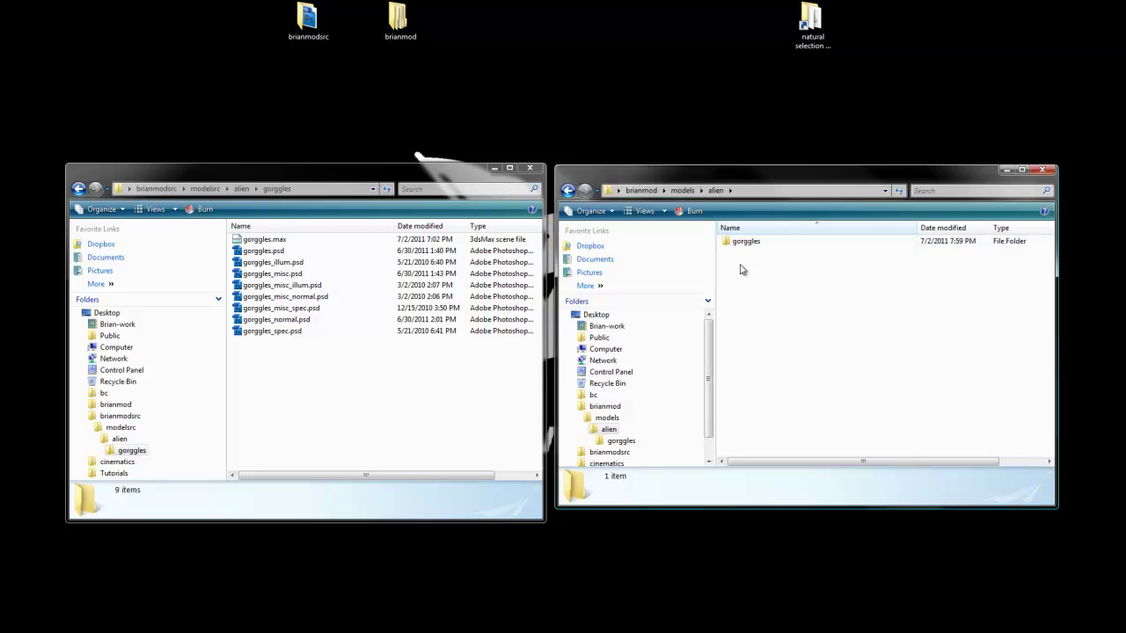
{"action": "double_click", "coordinate": [787, 245]}
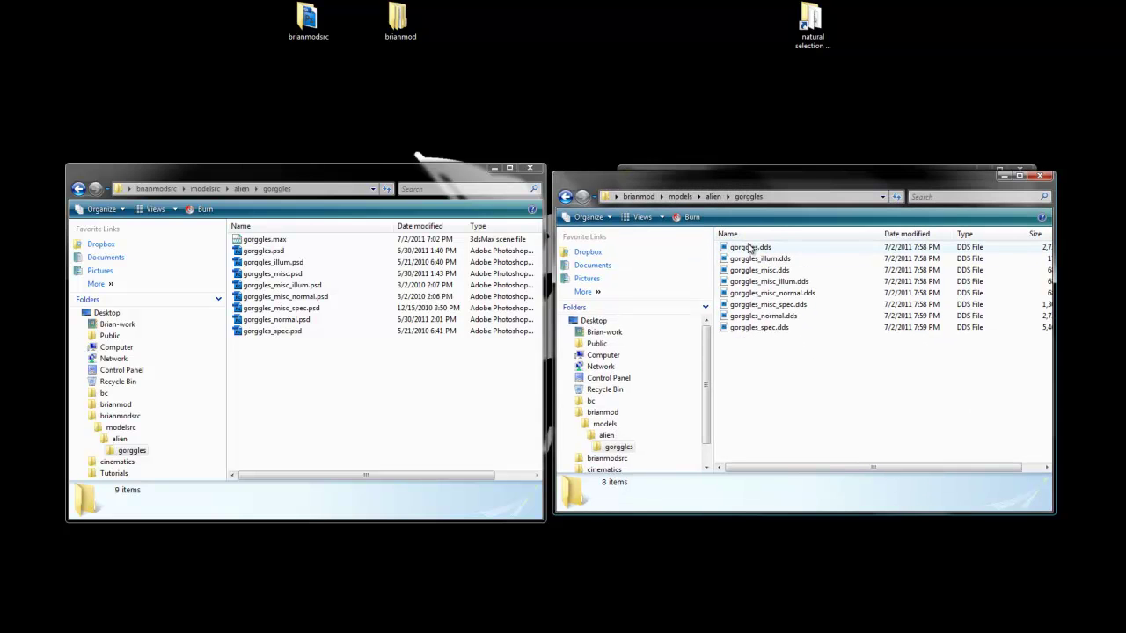
{"action": "left_click", "coordinate": [752, 167]}
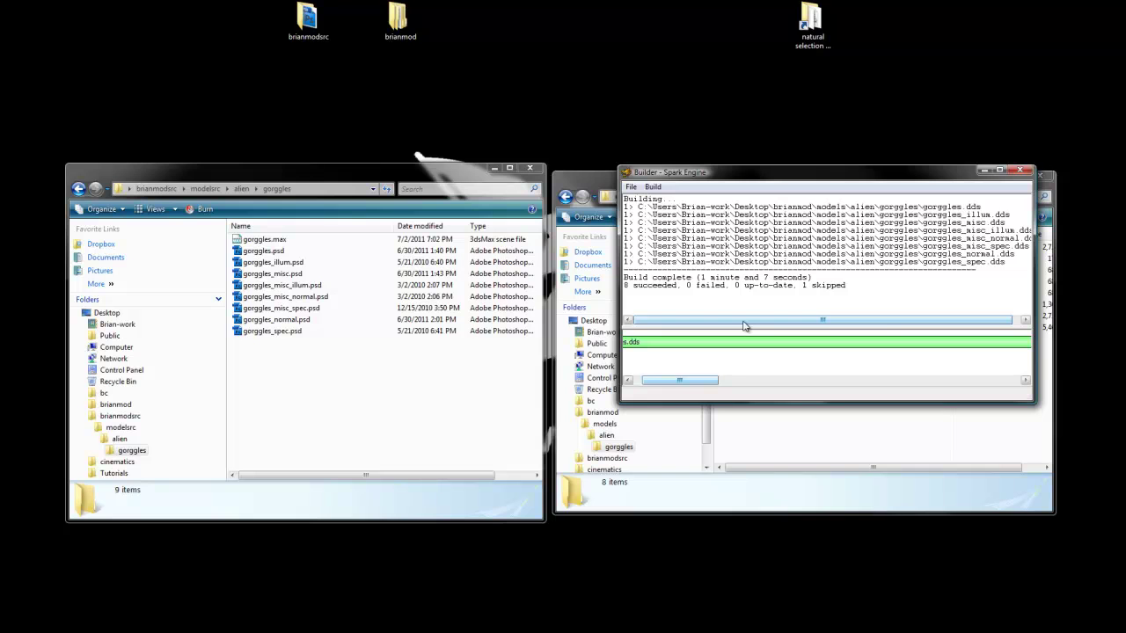
{"action": "mouse_move", "coordinate": [744, 322]}
{"action": "left_mouse_down"}
{"action": "mouse_move", "coordinate": [890, 325]}
{"action": "mouse_move", "coordinate": [771, 324]}
{"action": "left_mouse_up"}
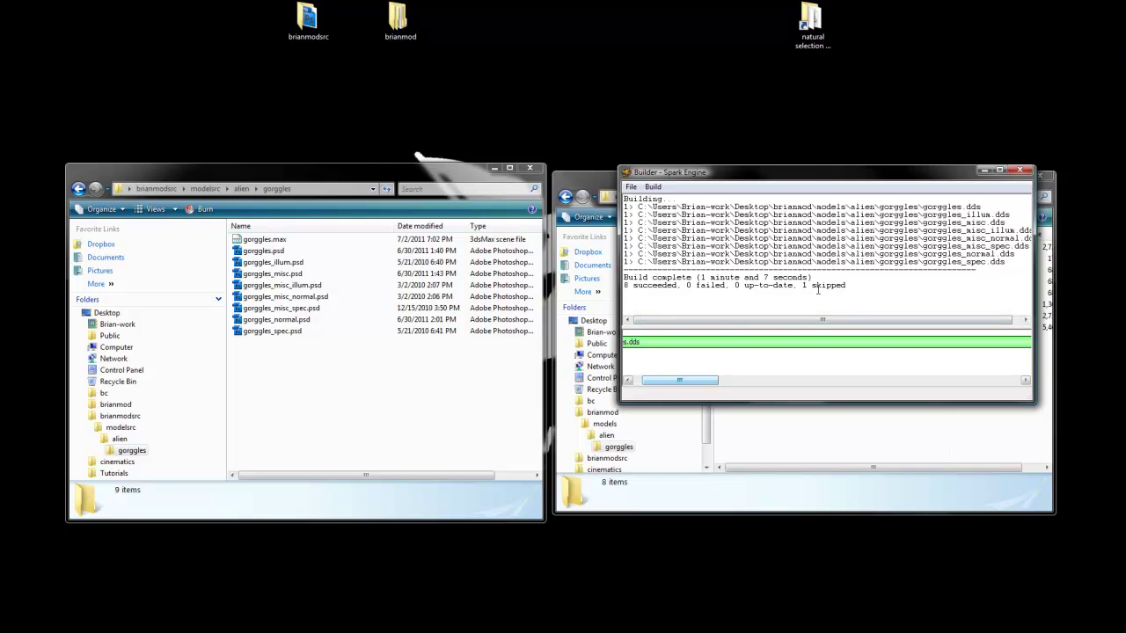
{"action": "mouse_move", "coordinate": [951, 183]}
{"action": "left_mouse_down"}
{"action": "mouse_move", "coordinate": [867, 202]}
{"action": "mouse_move", "coordinate": [985, 11]}
{"action": "left_mouse_up"}
Position the brianmod output window beside the source window and select gorggles.max.
{"action": "left_click", "coordinate": [607, 189]}
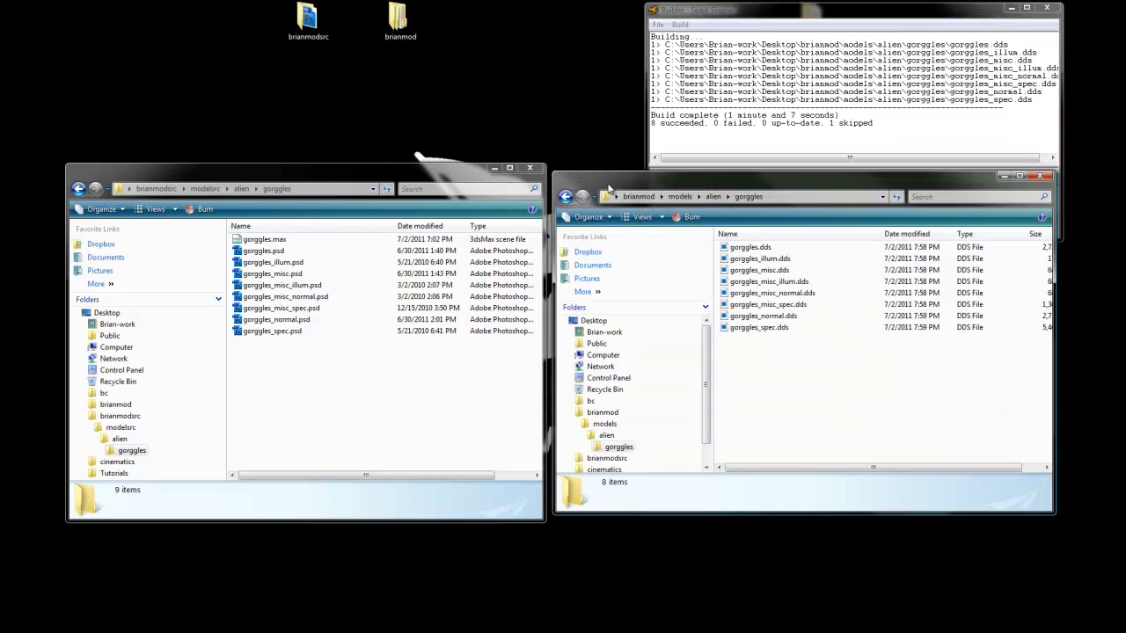
{"action": "left_click_drag", "start_coordinate": [607, 189], "coordinate": [606, 180]}
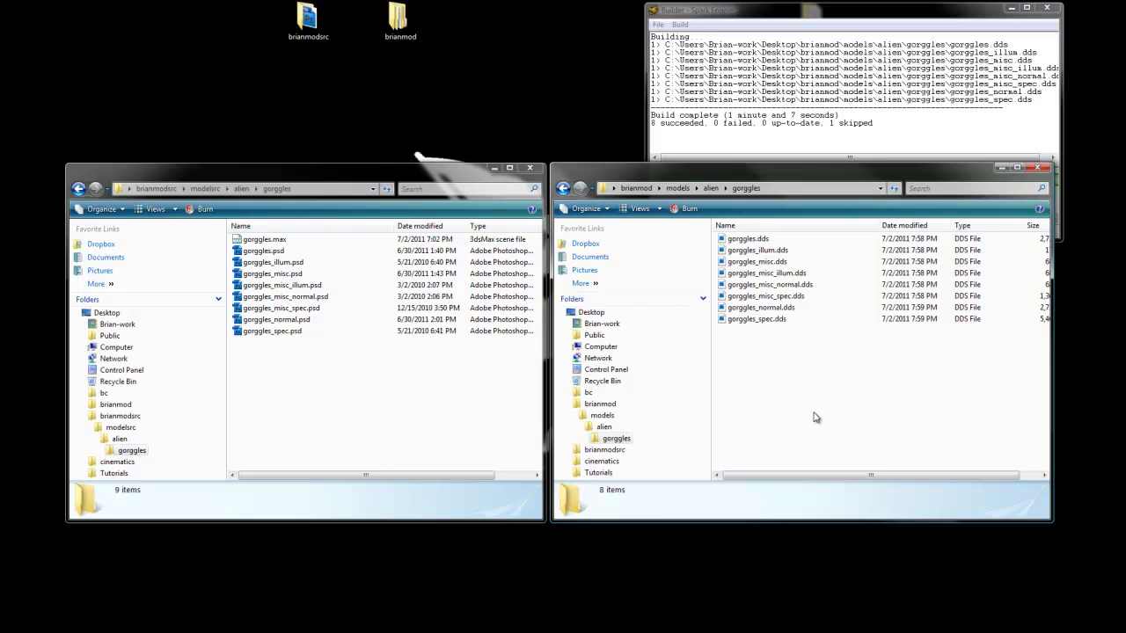
{"action": "left_click", "coordinate": [320, 241]}
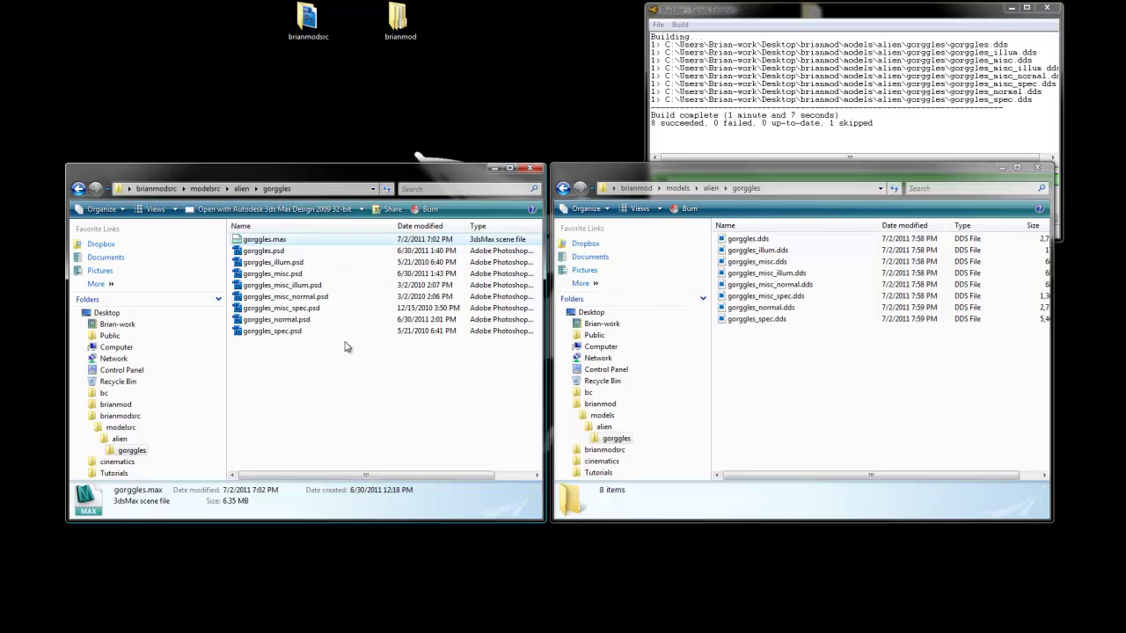